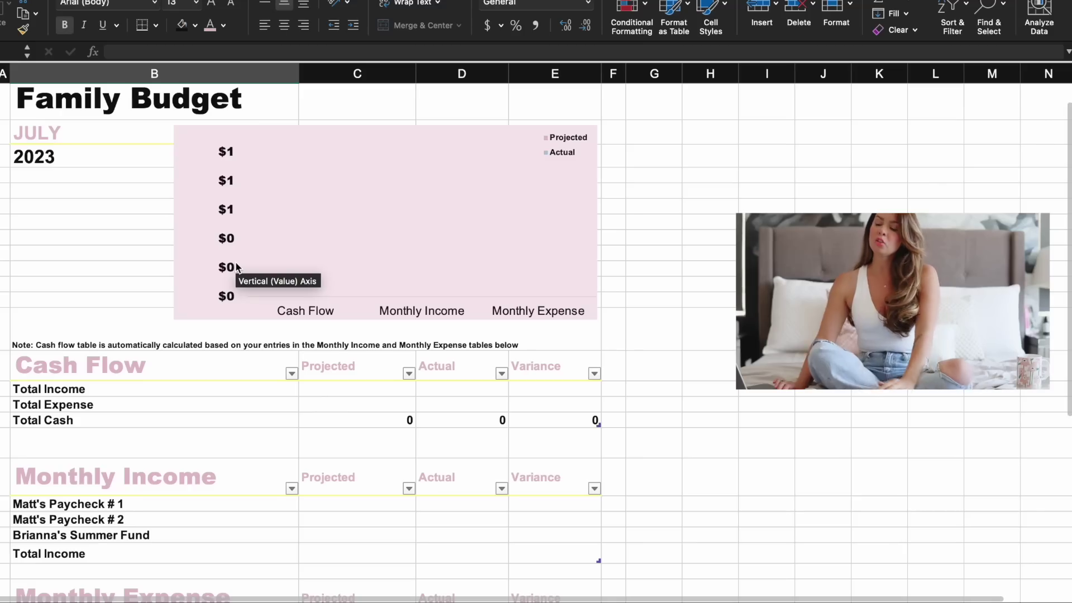
- Enter projected Monthly Income amounts of 1800 for Paycheck # 1, 1600 for Paycheck # 2 and 1850 for the Summer Fund
scroll(236, 267, "up", 1)
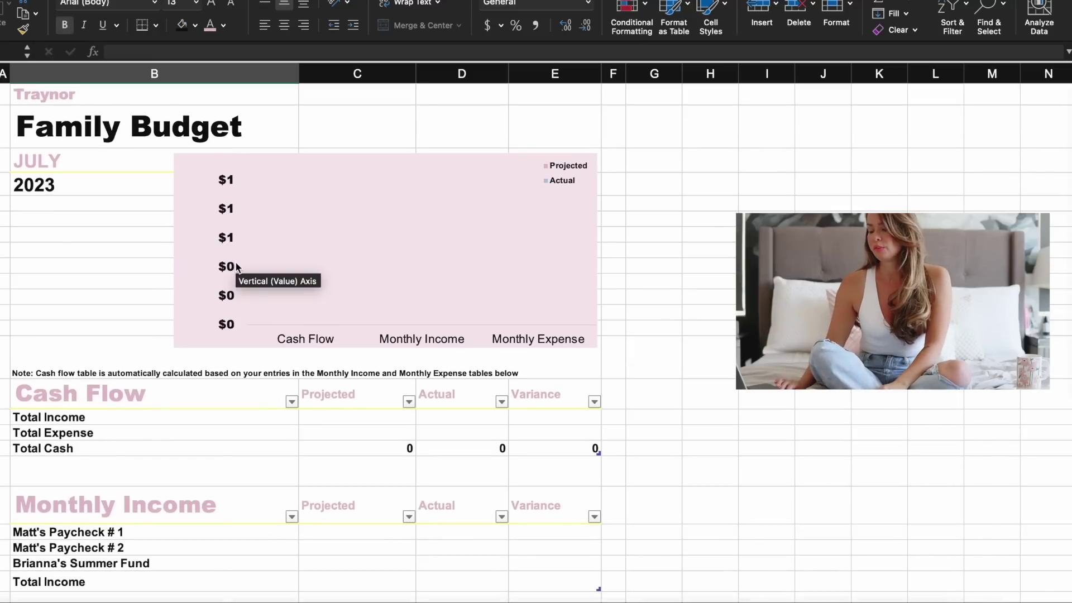
scroll(236, 267, "down", 1)
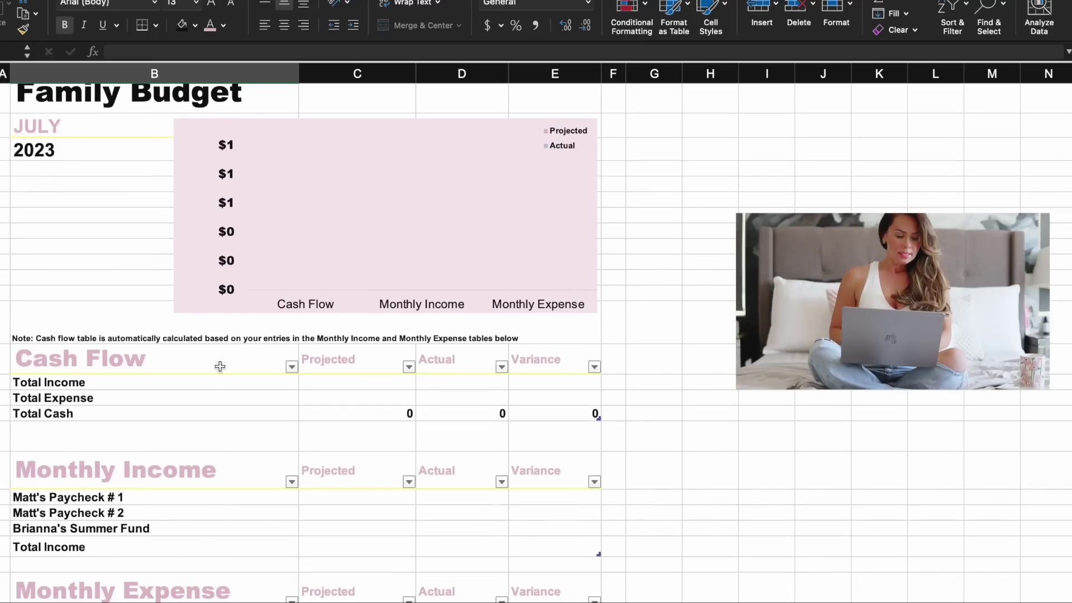
scroll(210, 387, "down", 4)
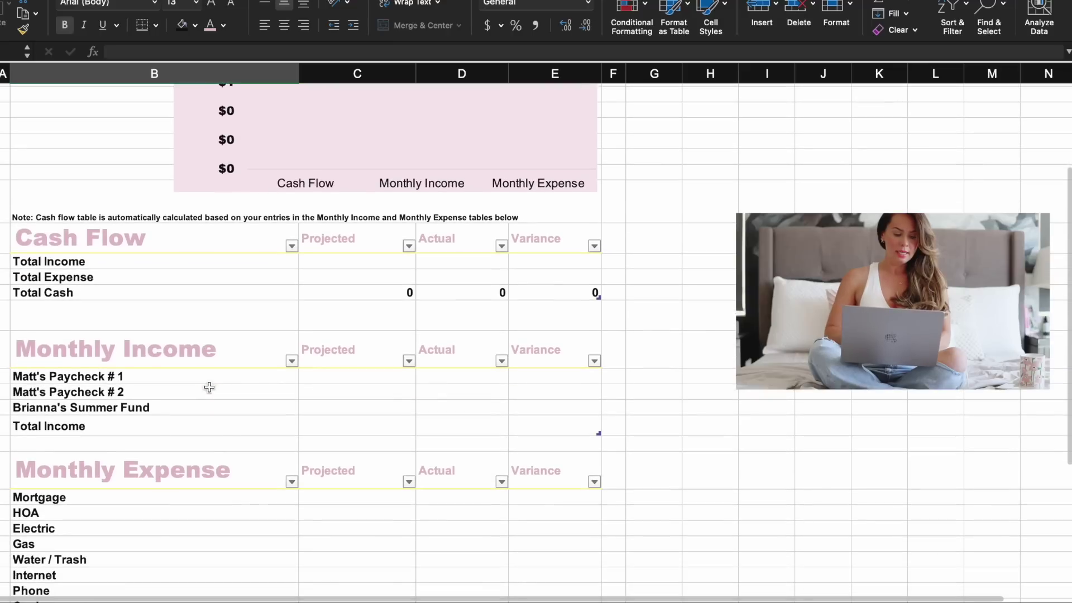
left_click(206, 377)
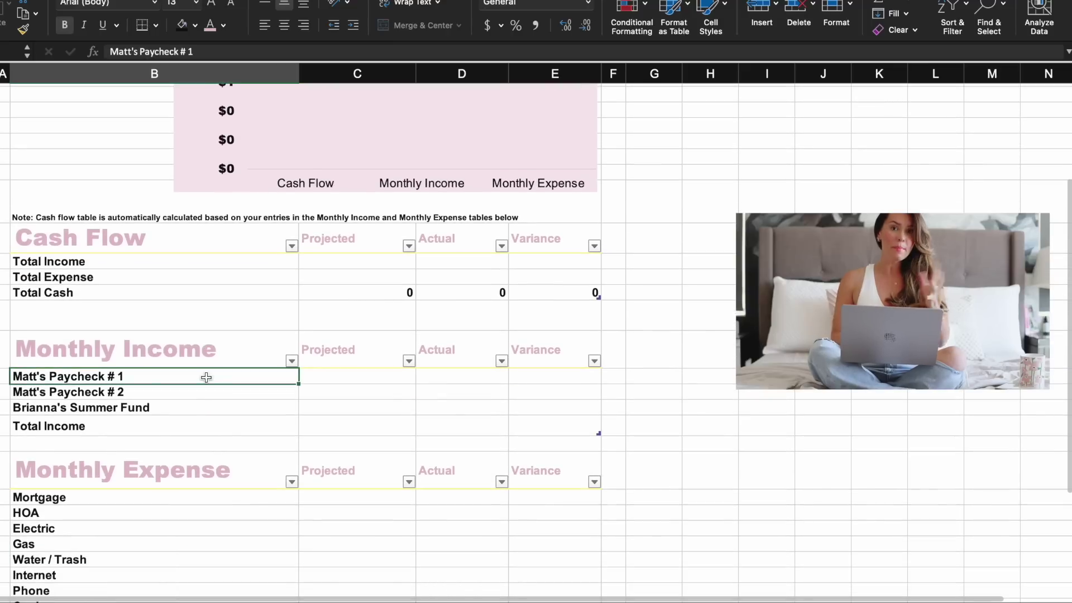
left_click(312, 377)
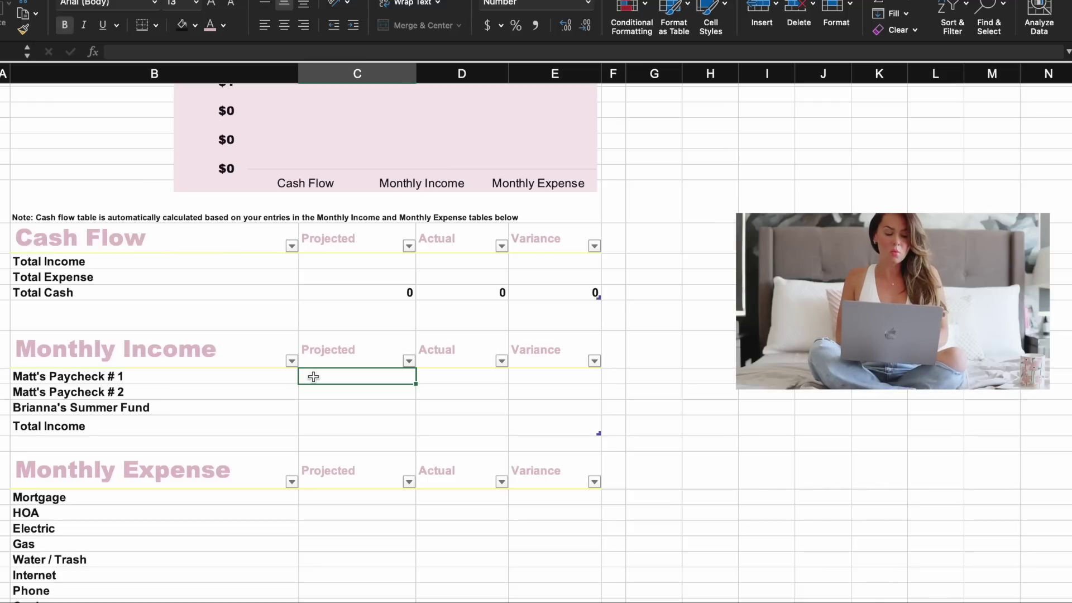
type("1800")
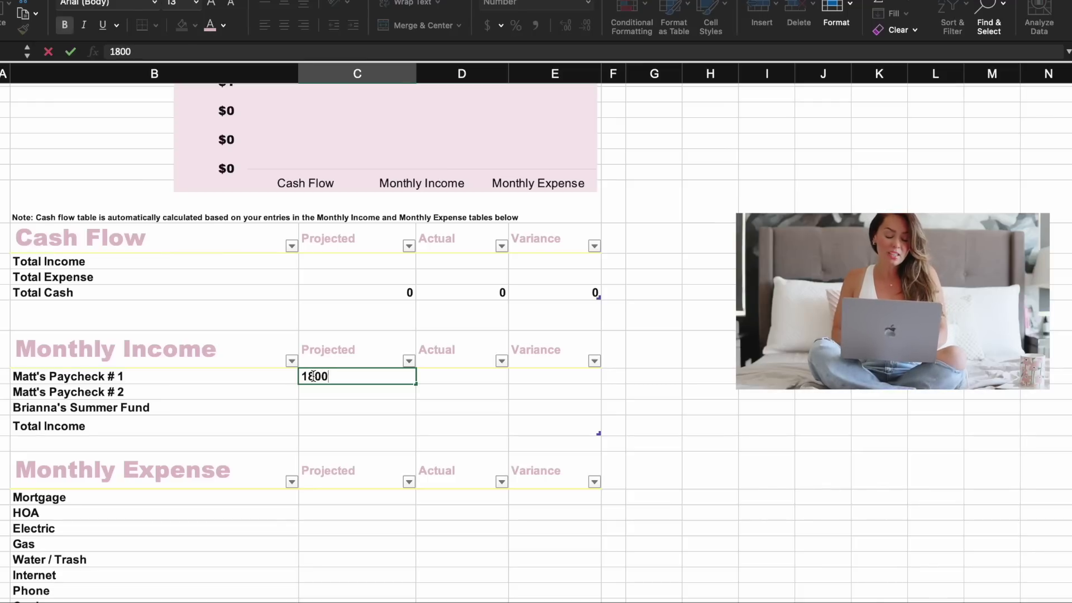
key("Return")
type("1600")
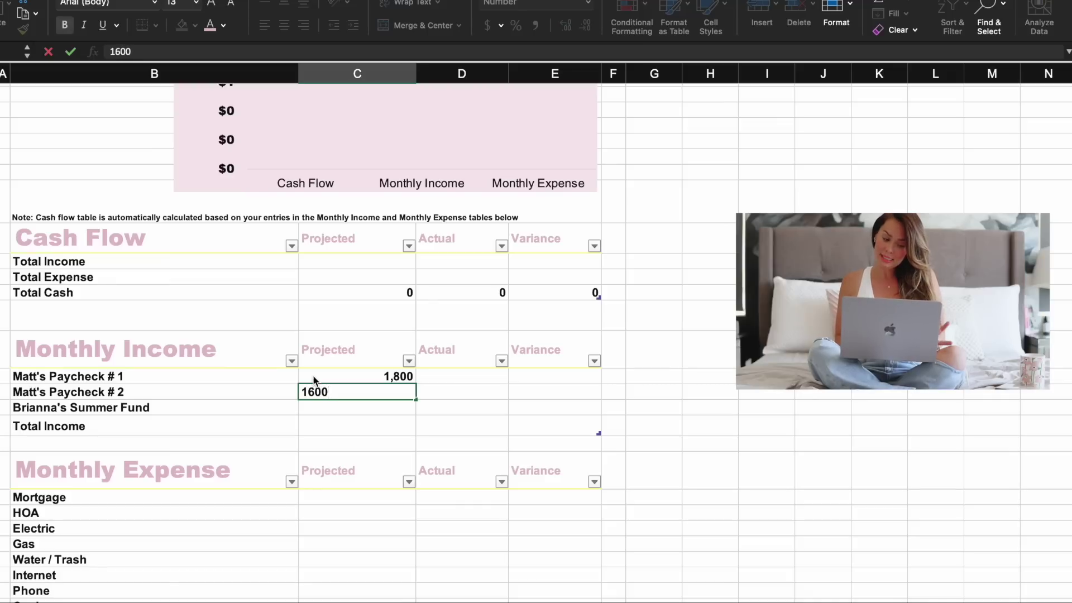
key("Return")
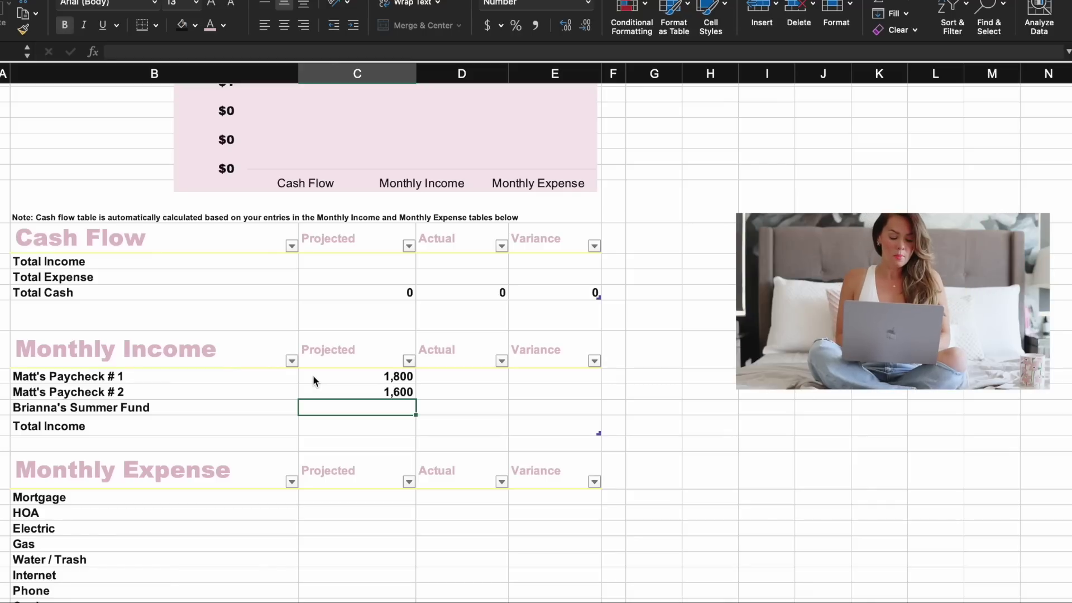
type("18")
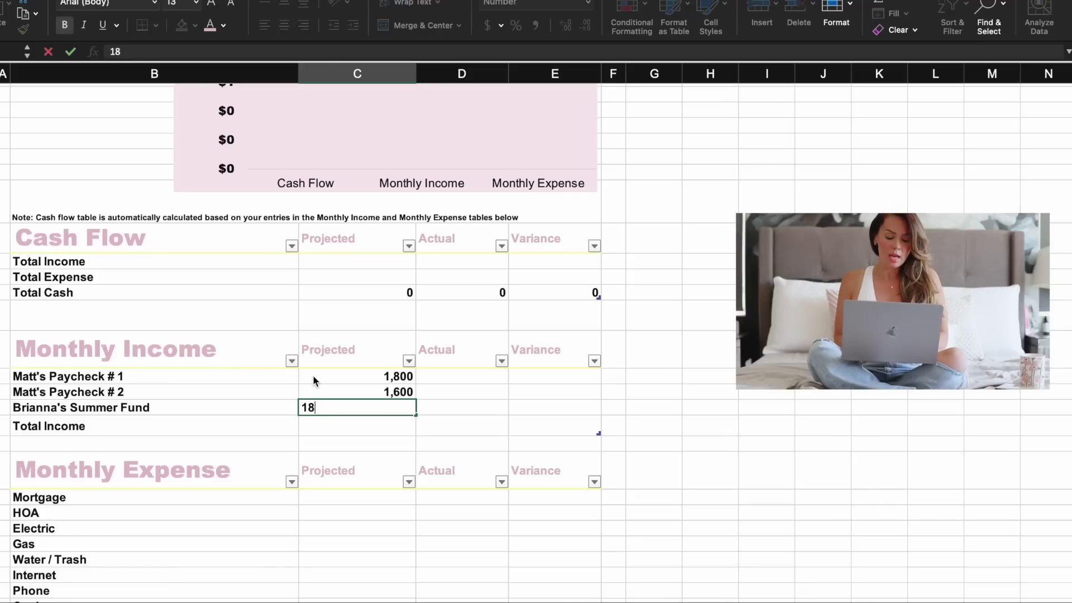
type("50")
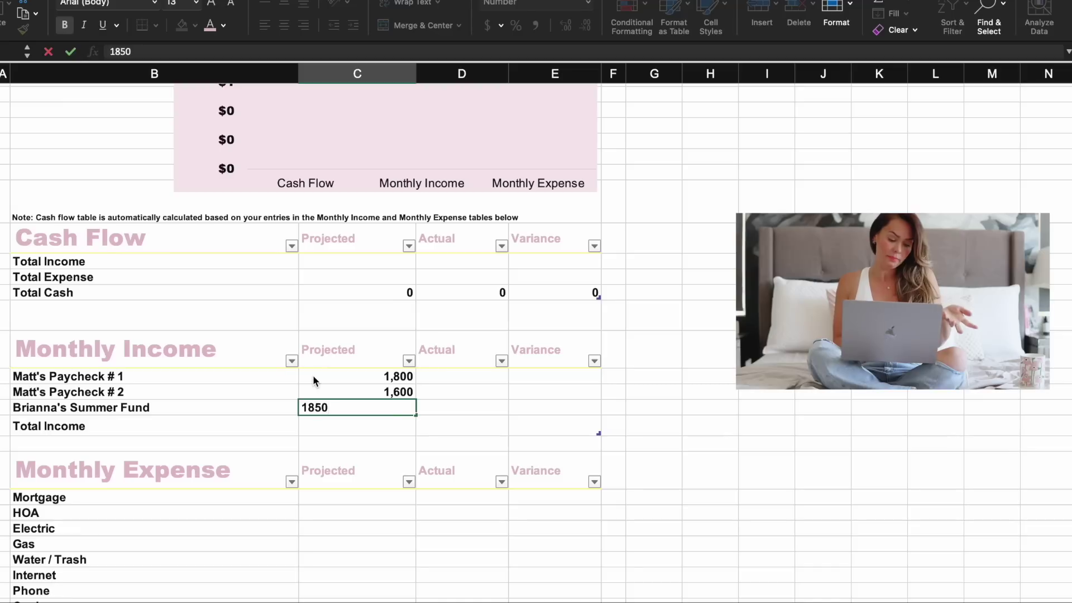
key("Return")
- Calculate the projected Total Income in the Monthly Income table with the Sum function
left_click(422, 428)
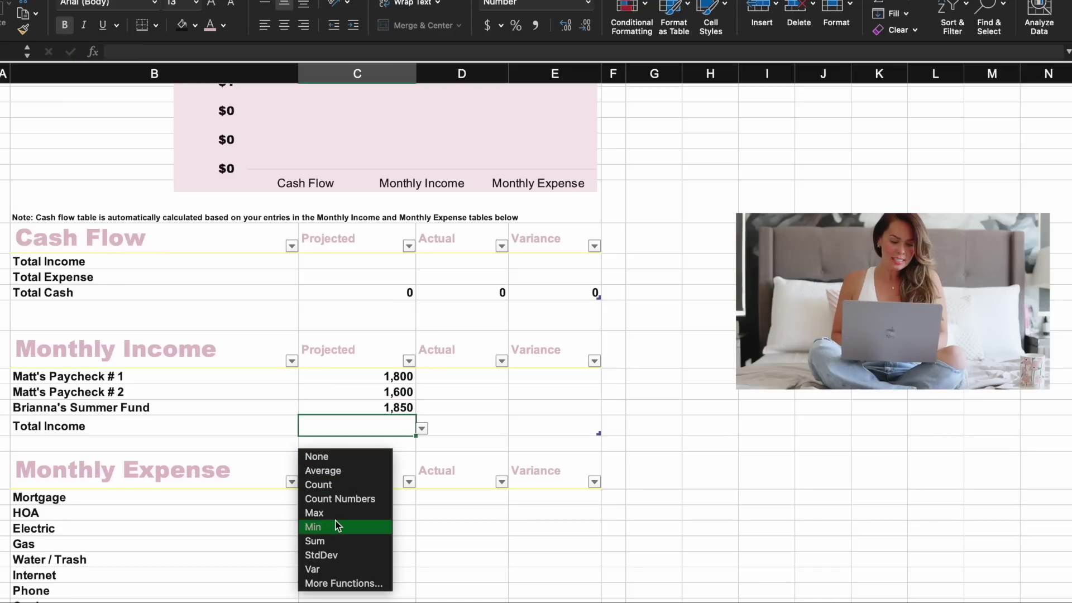
left_click(337, 541)
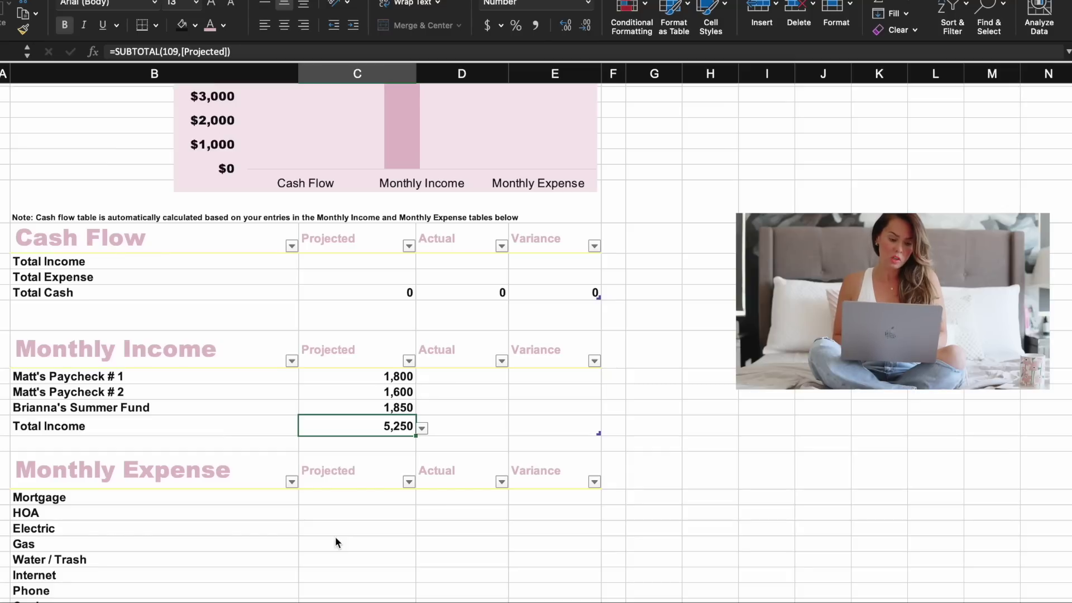
scroll(335, 540, "up", 5)
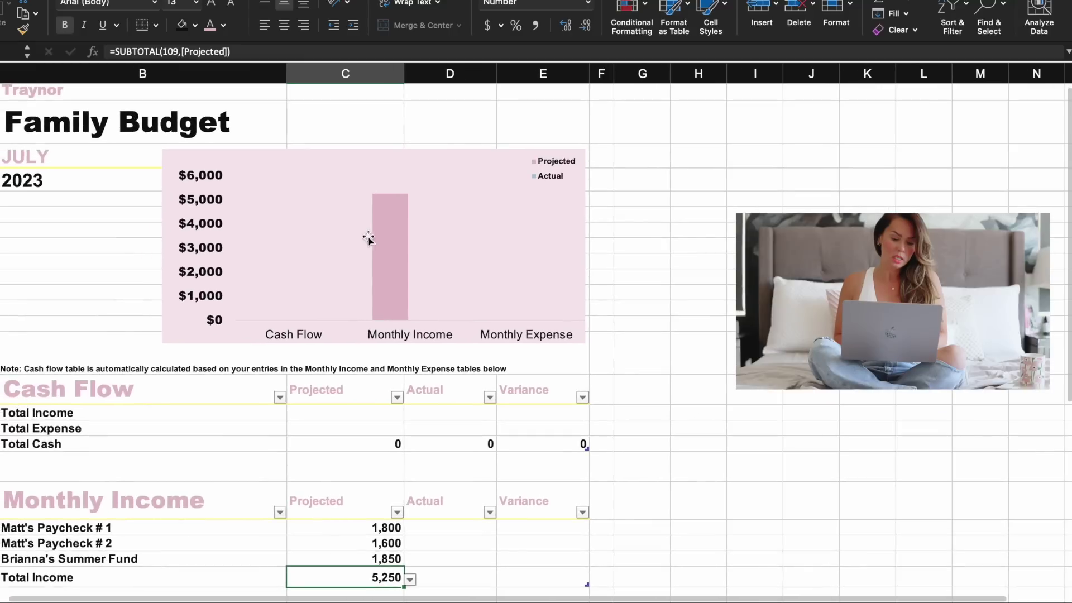
- Enter projected Monthly Expense amounts of 1380 for Mortgage, 118 for HOA, 389 for Electric and 35 for the first Gas row
scroll(373, 272, "down", 12)
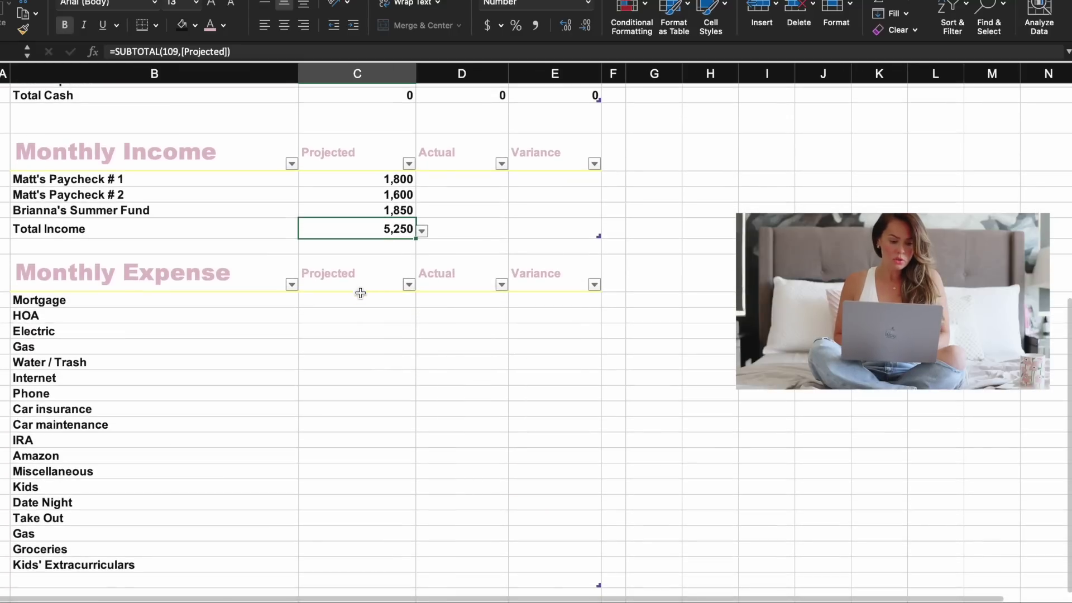
scroll(357, 296, "down", 2)
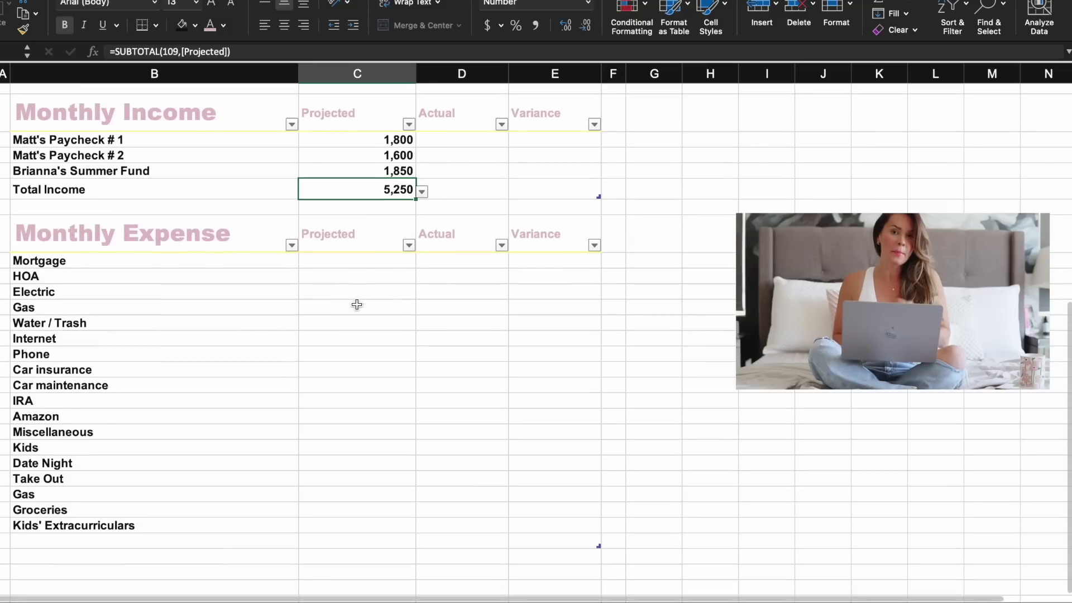
left_click(356, 263)
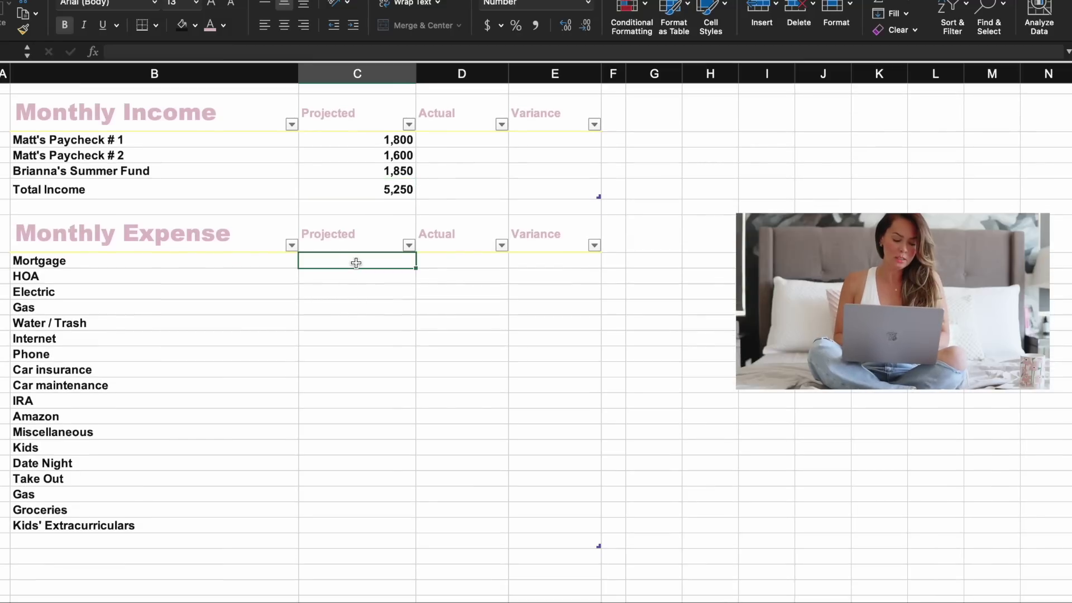
type("1380")
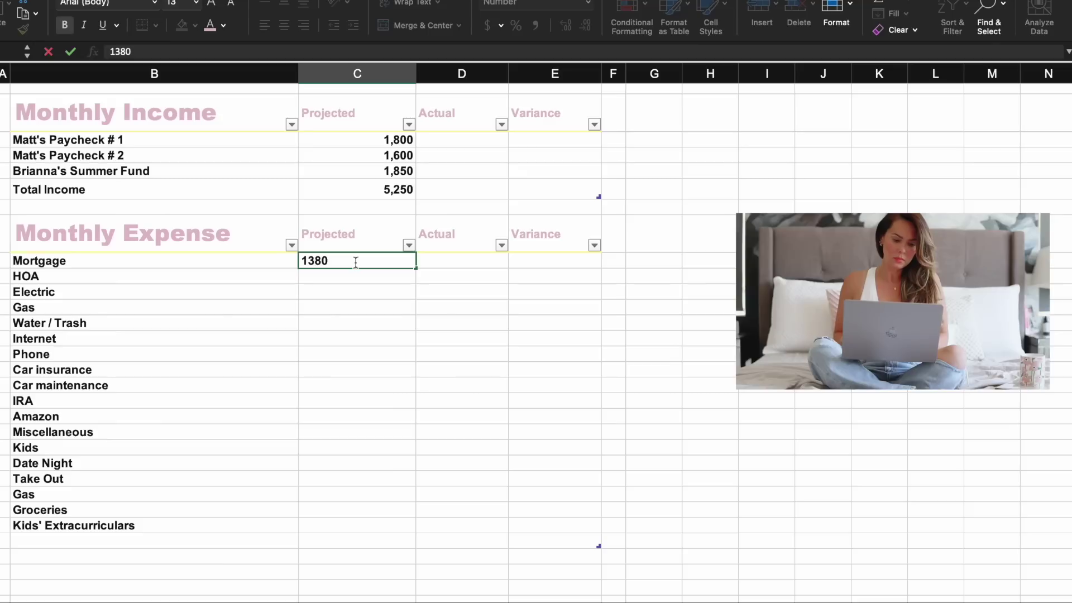
key("Return")
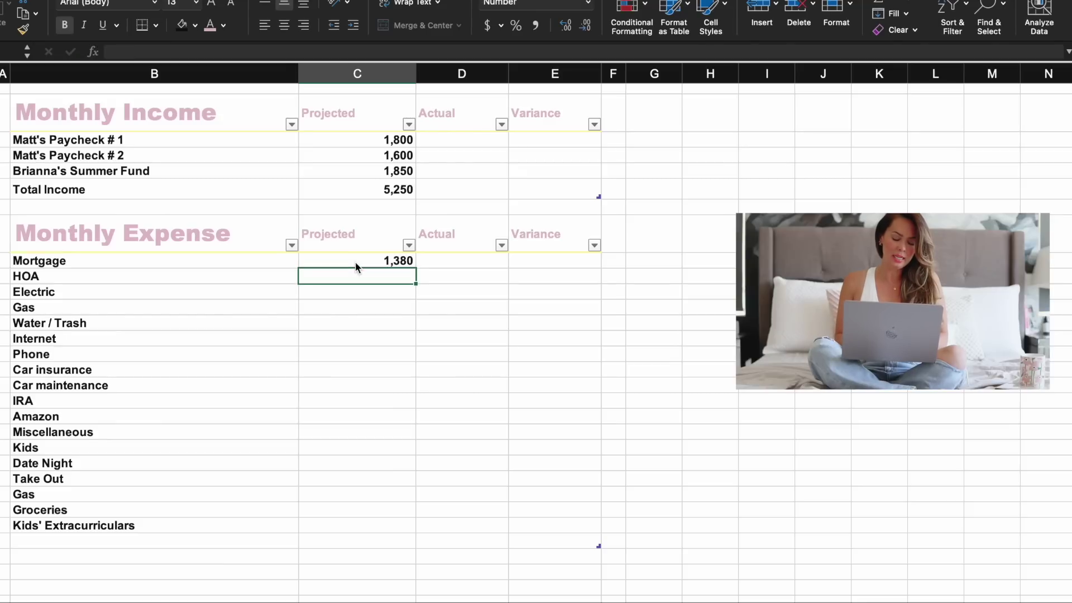
type("118")
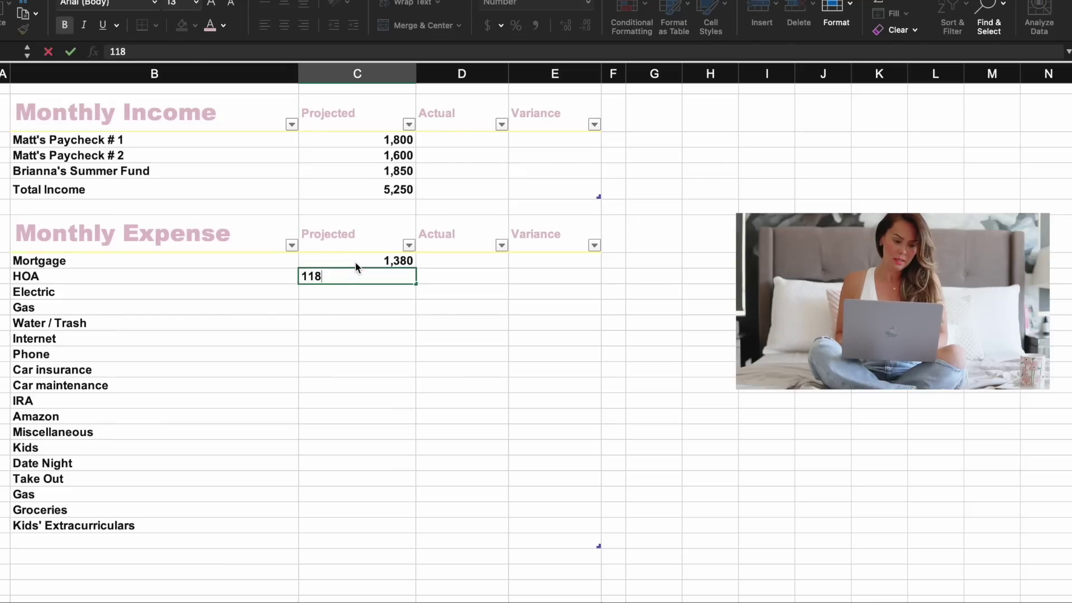
key("Return")
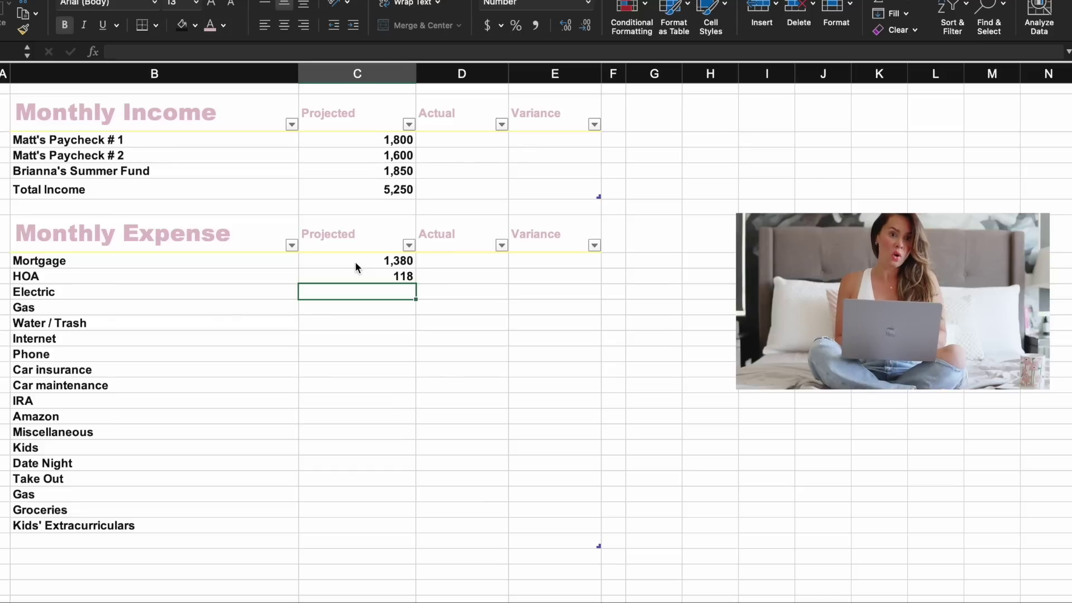
type("389")
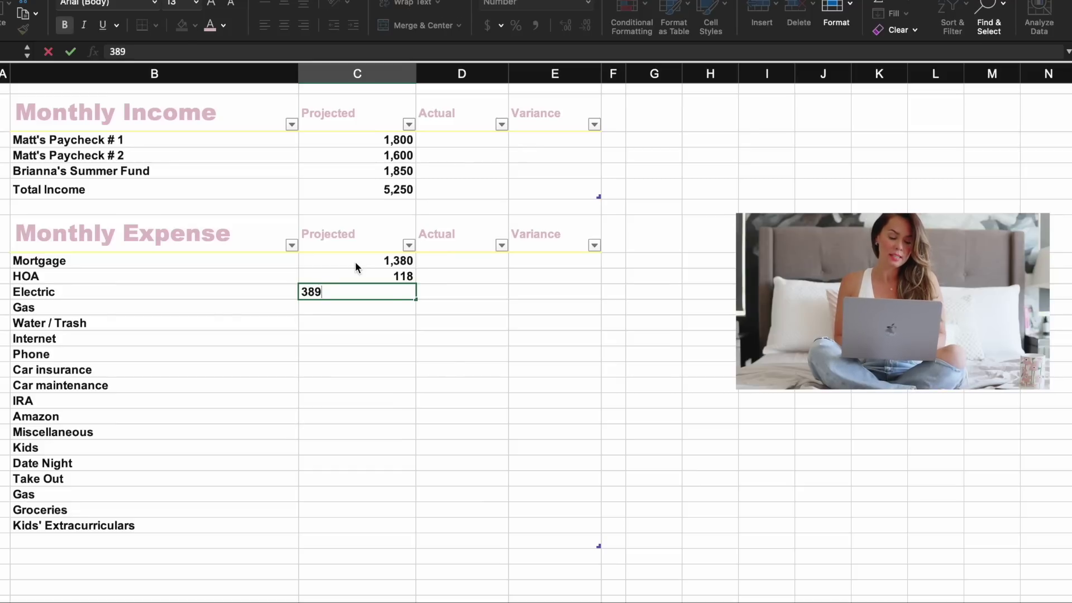
key("Return")
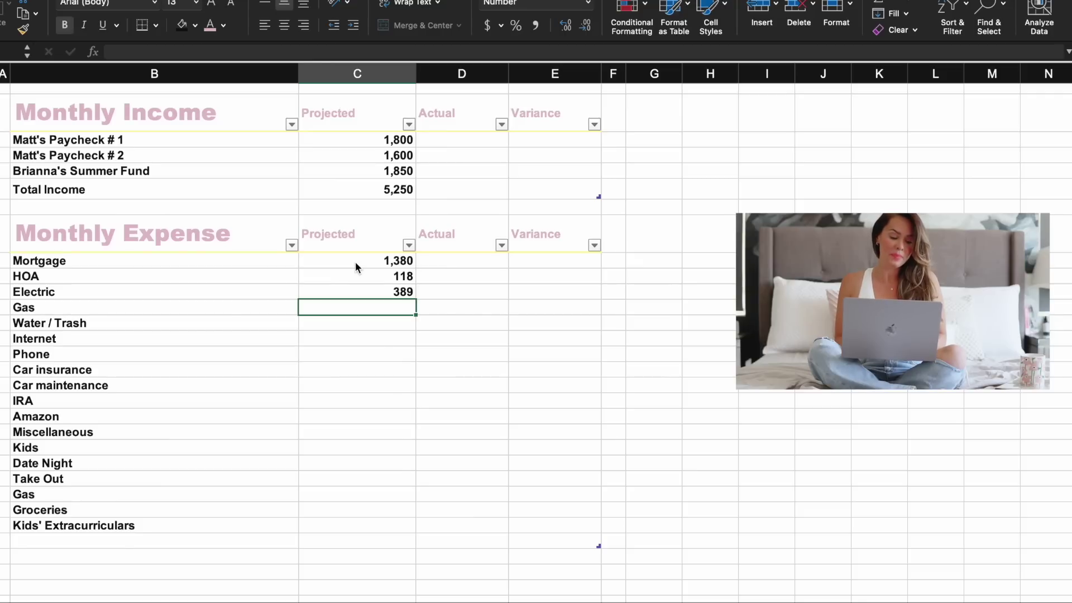
type("35")
key("Return")
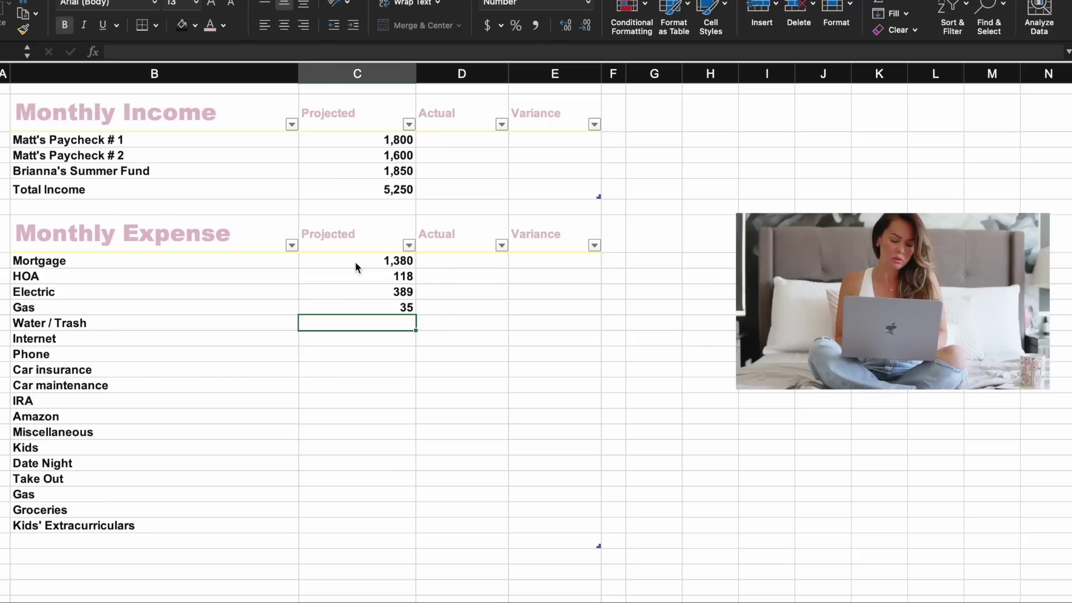
- Enter projected expenses of 50 for Water / Trash, 80 for Internet, 200 for Phone and 159 for Car insurance
type("50")
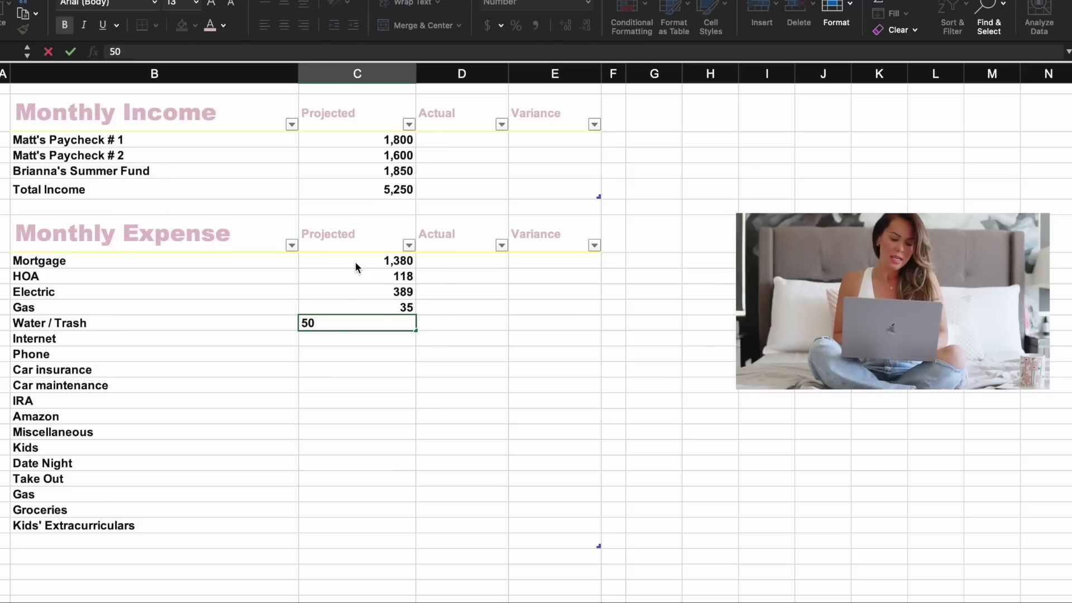
key("Return")
type("80")
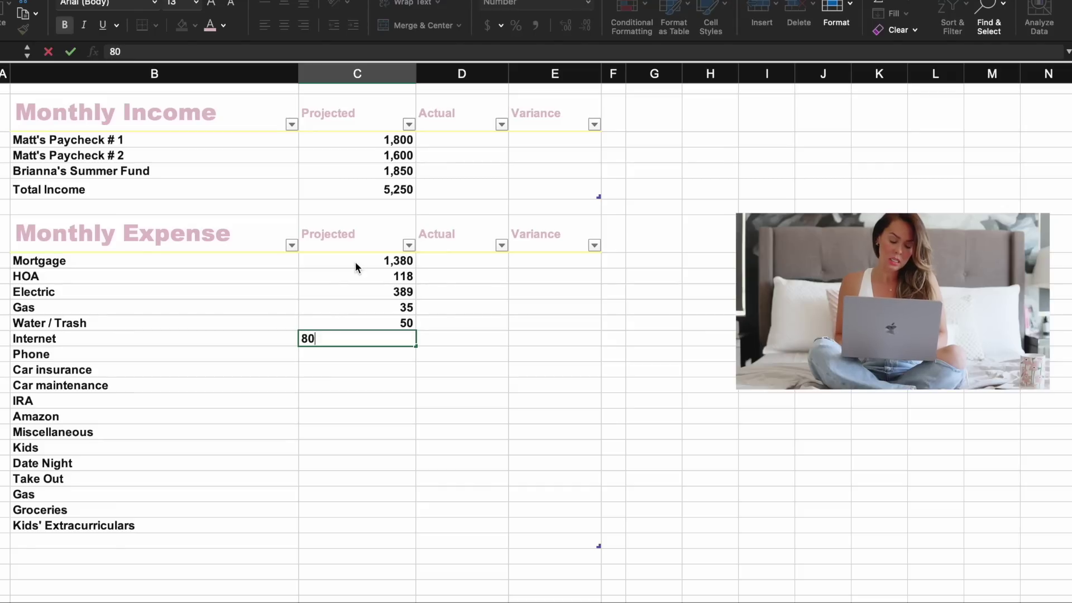
key("Return")
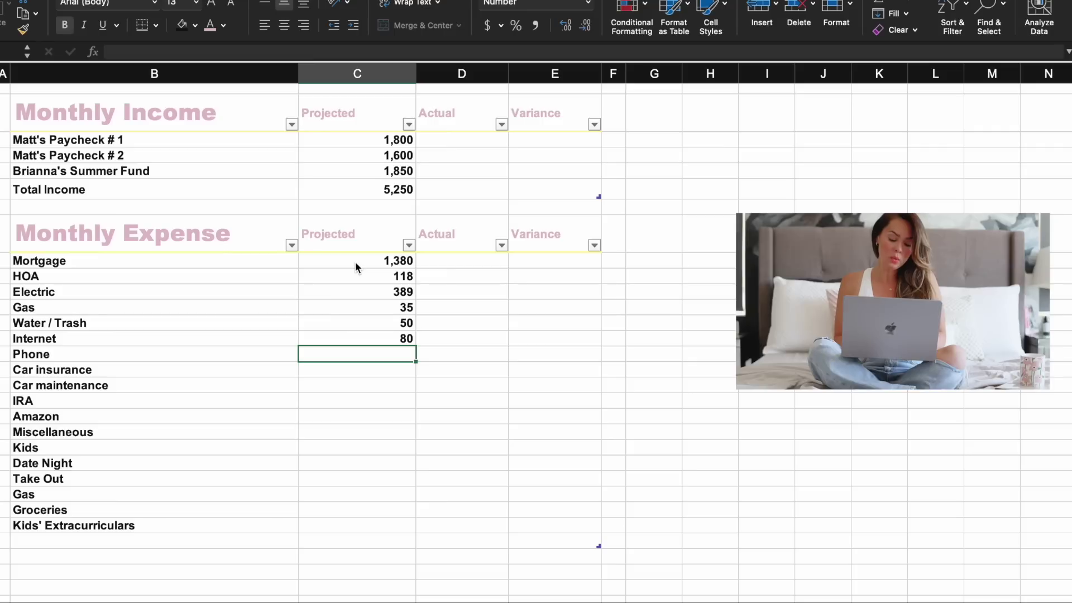
type("200")
key("Return")
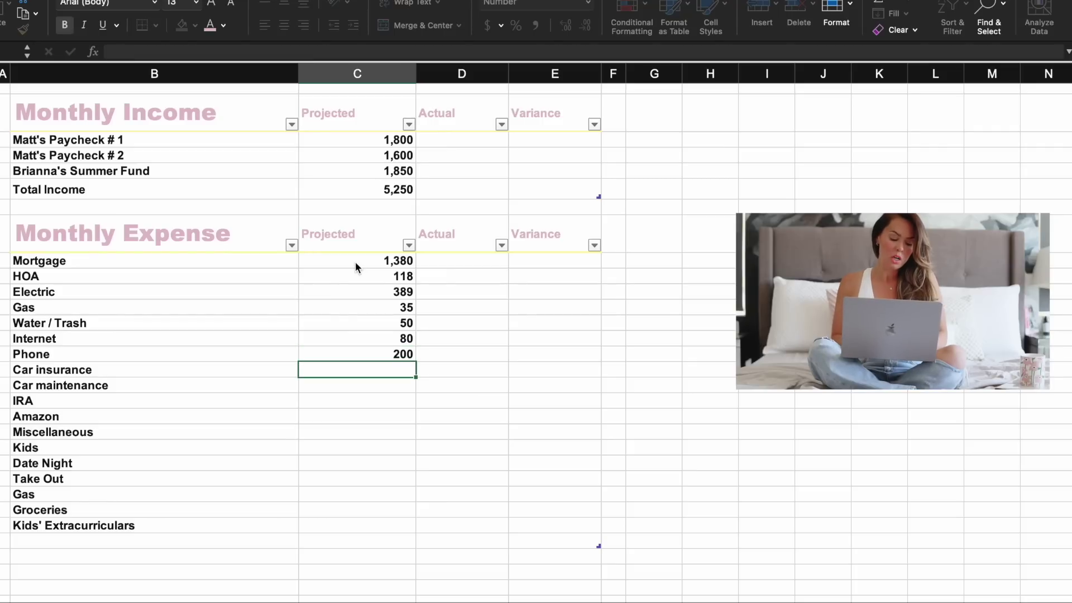
type("159")
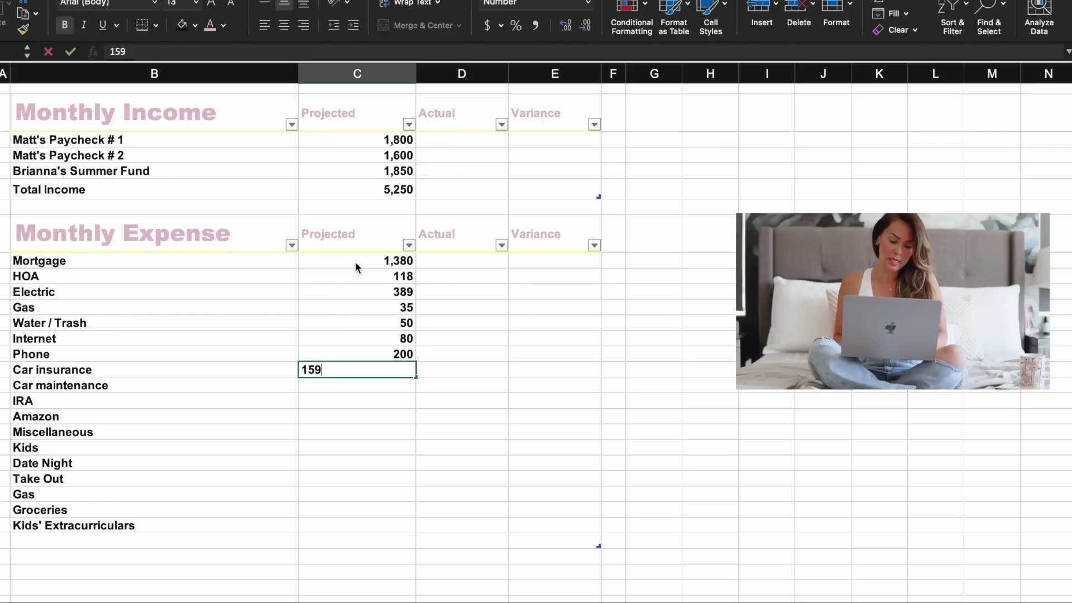
key("Return")
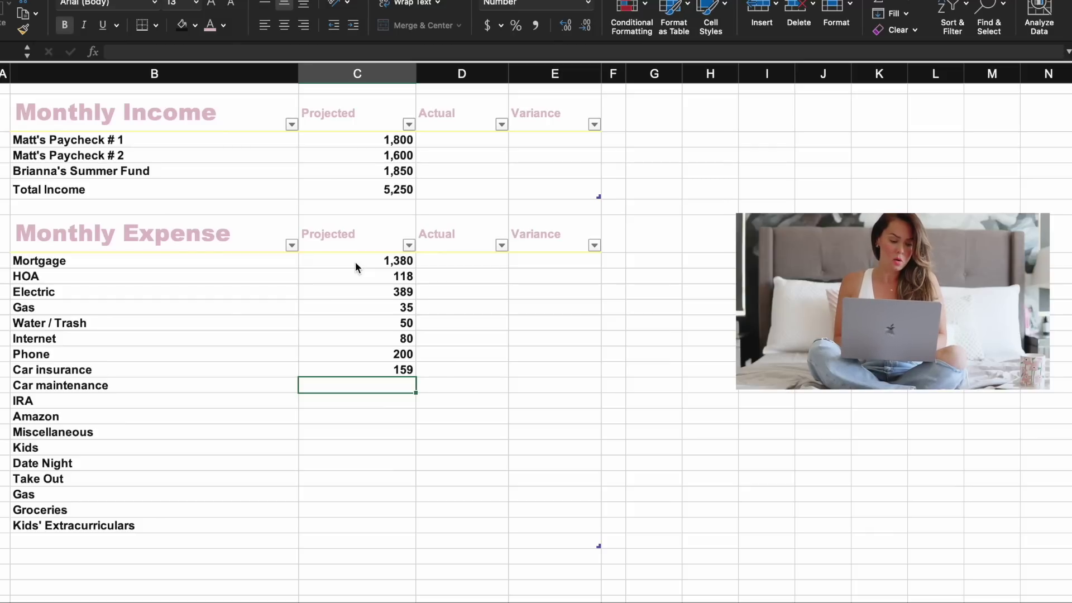
- Enter projected expenses of 100 for Car maintenance, 100 for IRA and 16 for Amazon
type("100")
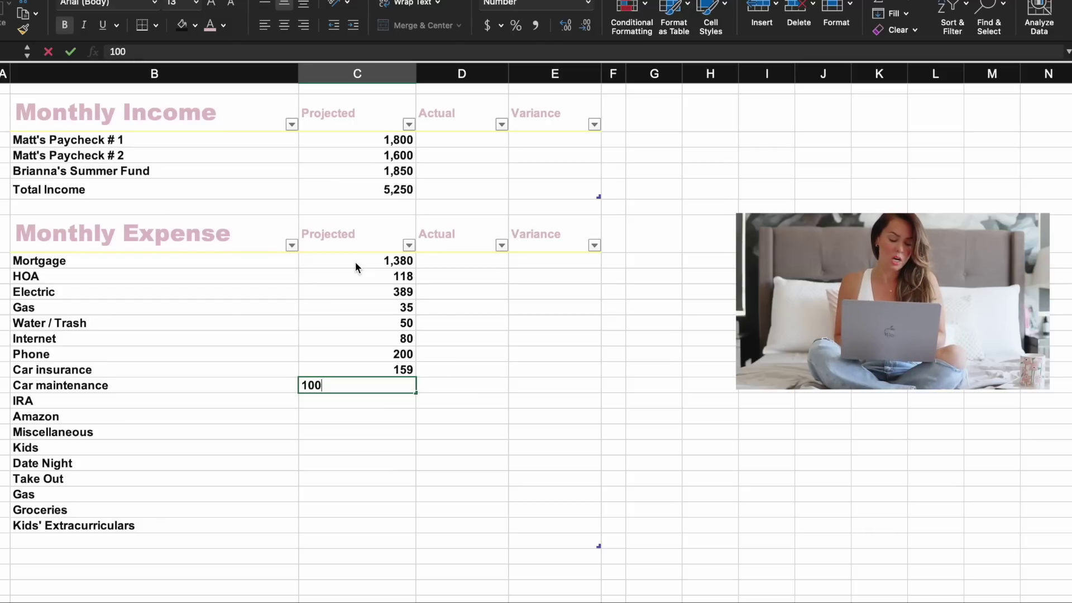
key("Return")
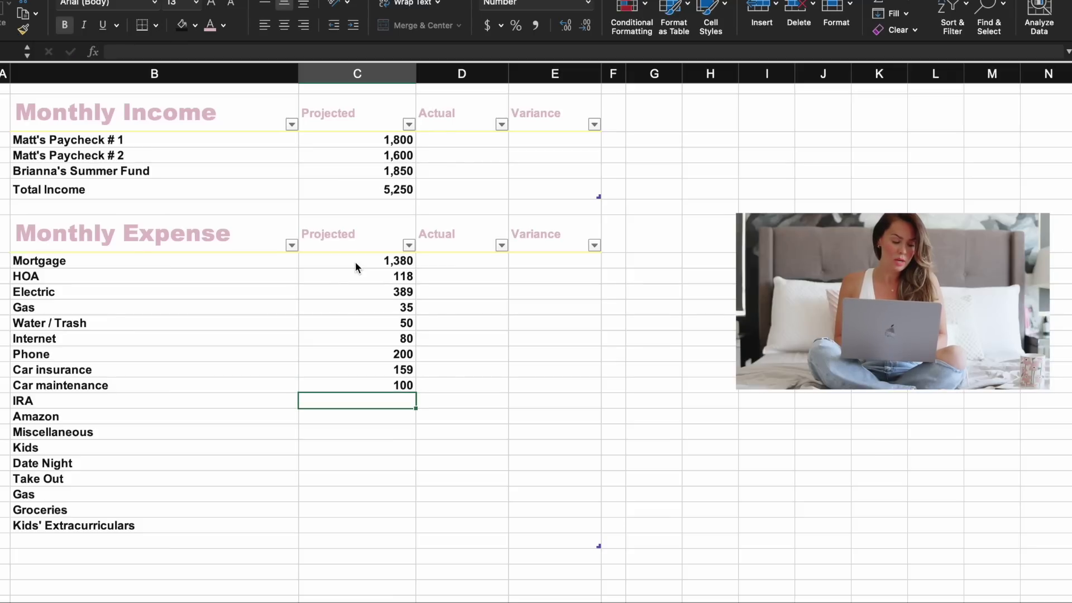
type("100")
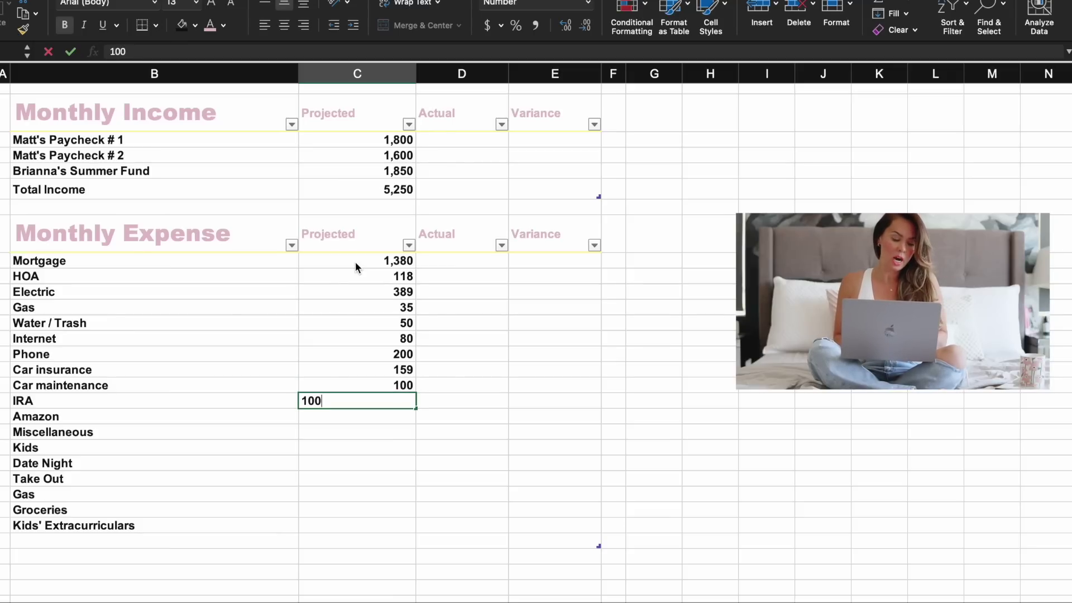
key("Return")
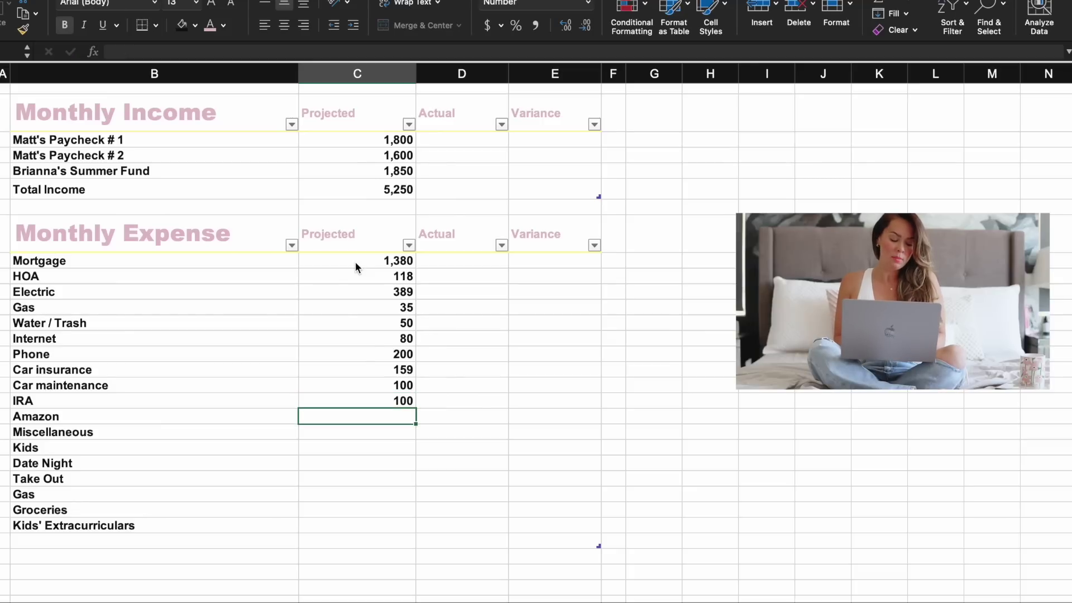
type("16")
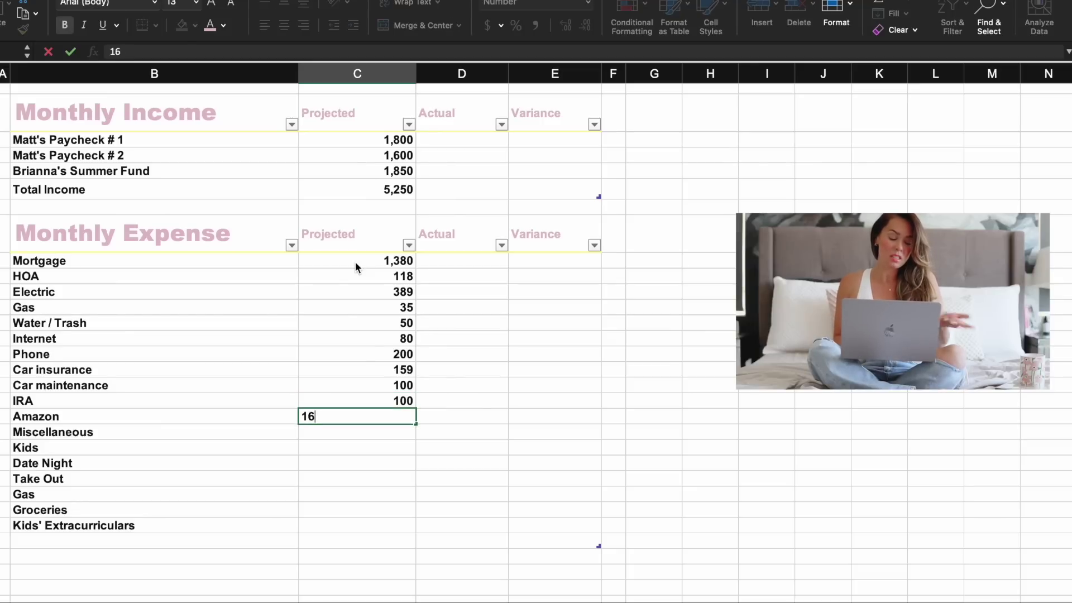
key("Return")
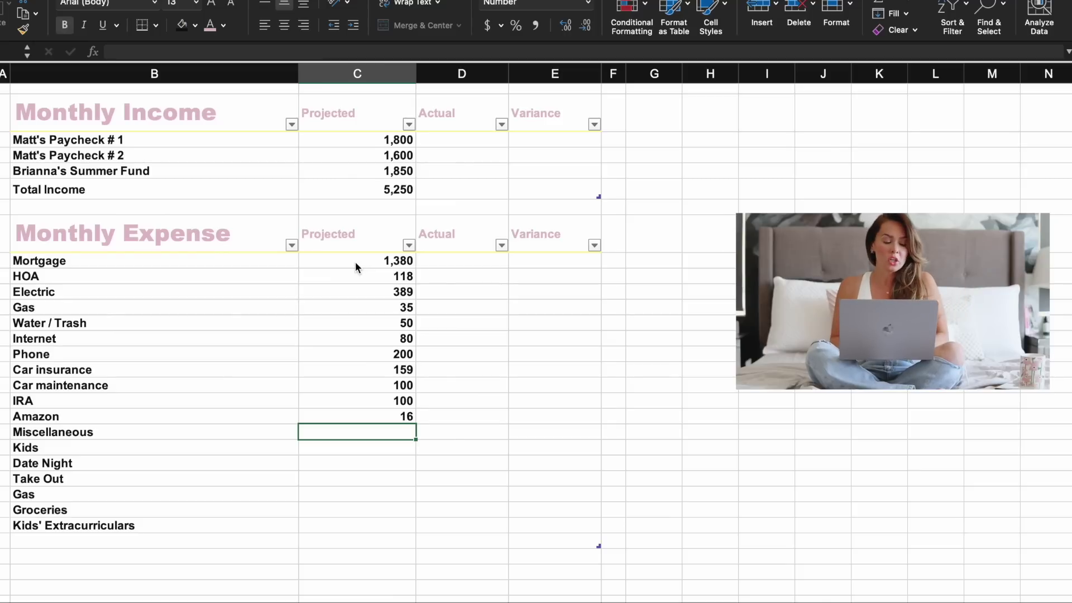
- Enter projected expenses of 250 for Miscellaneous, 150 for Kids, 100 for Date Night and 75 for Take Out
type("250")
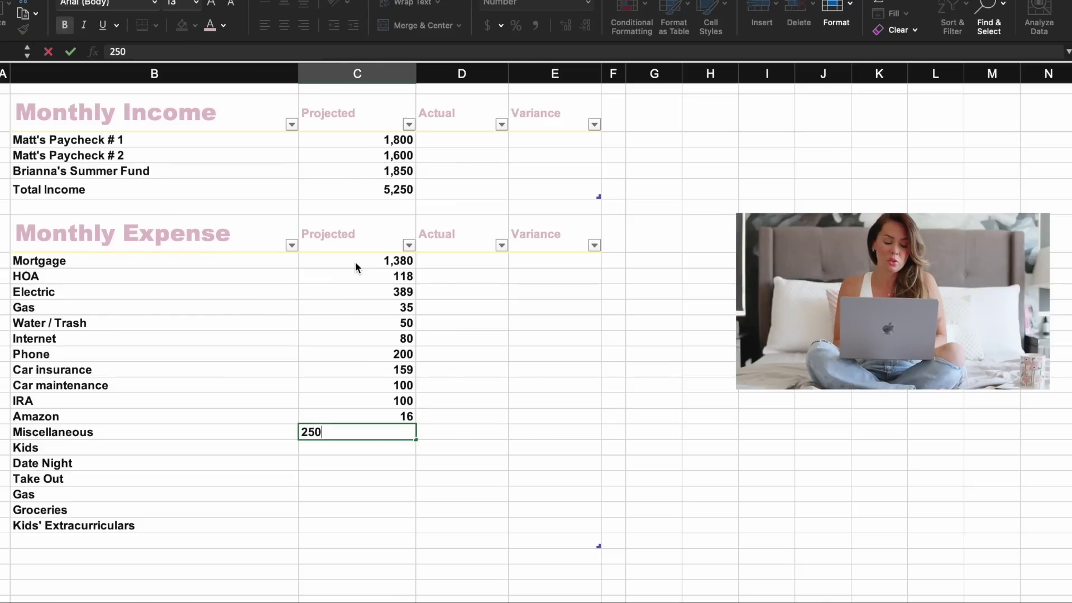
key("Return")
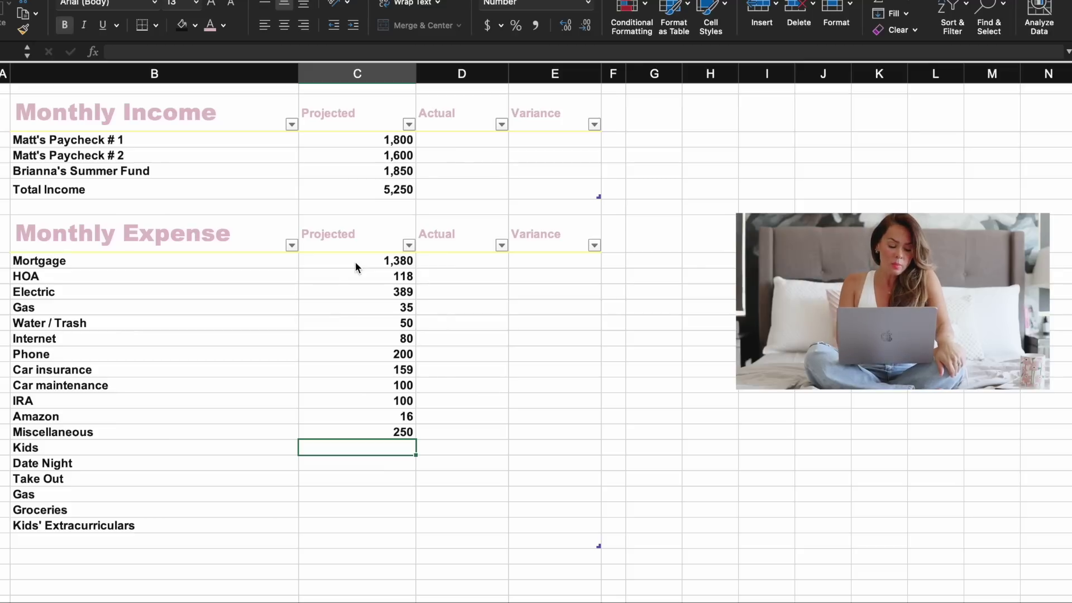
type("150")
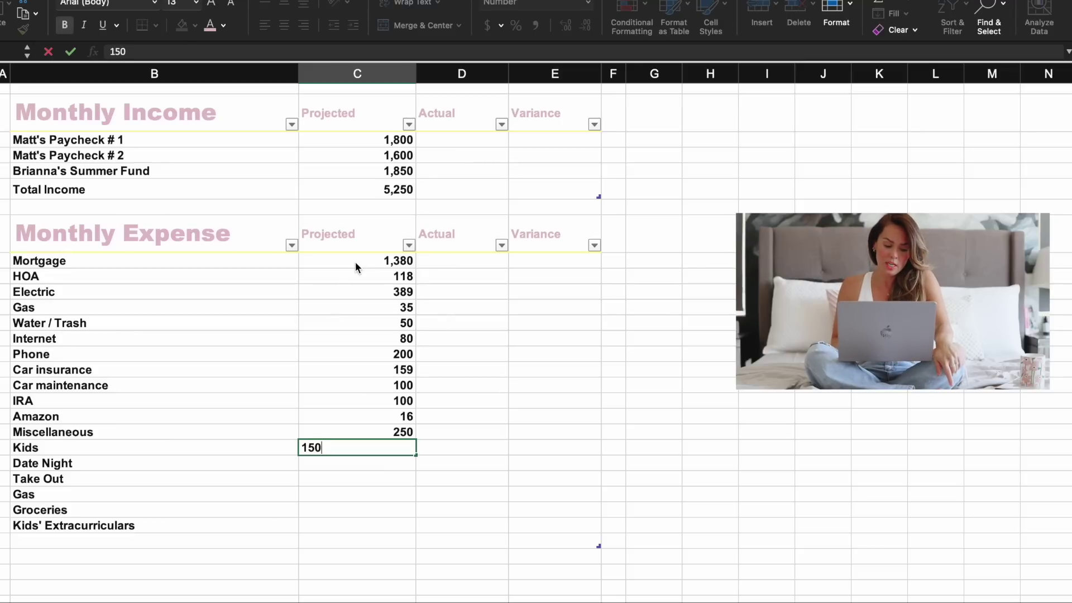
key("Return")
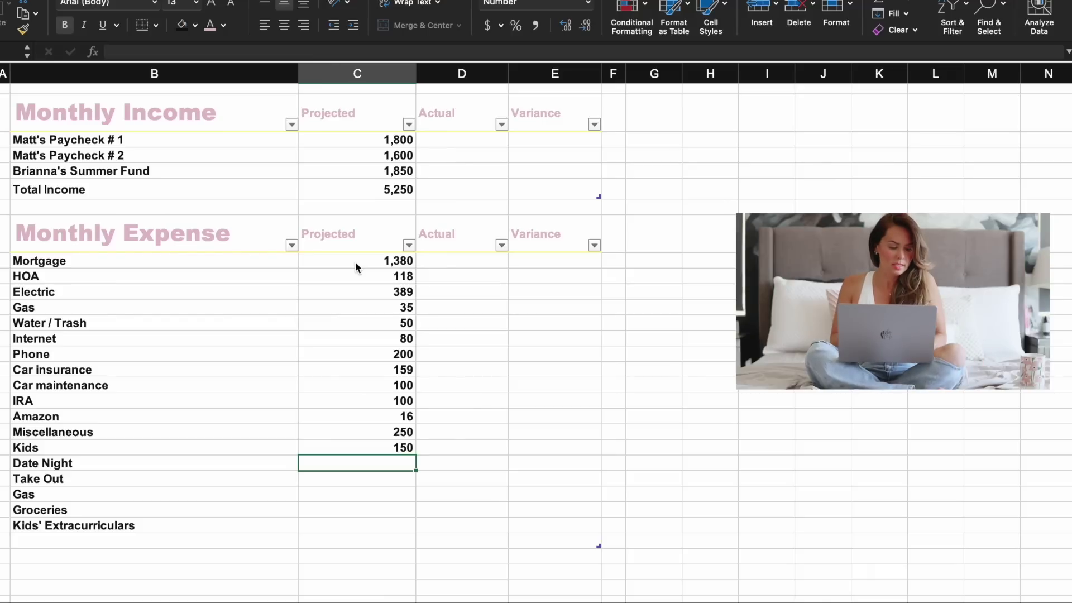
type("100")
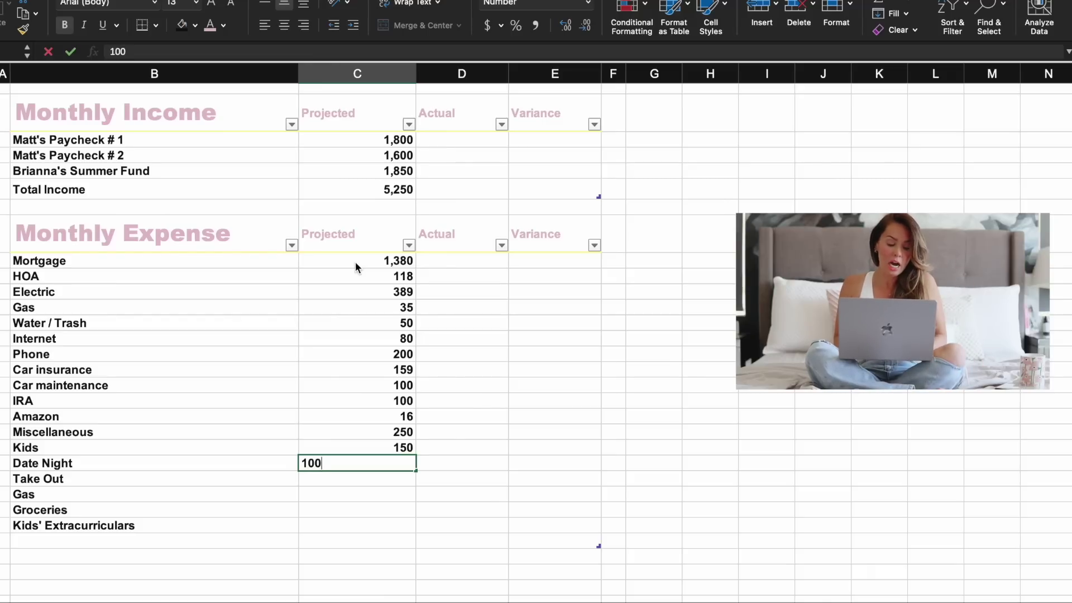
key("Return")
type("75")
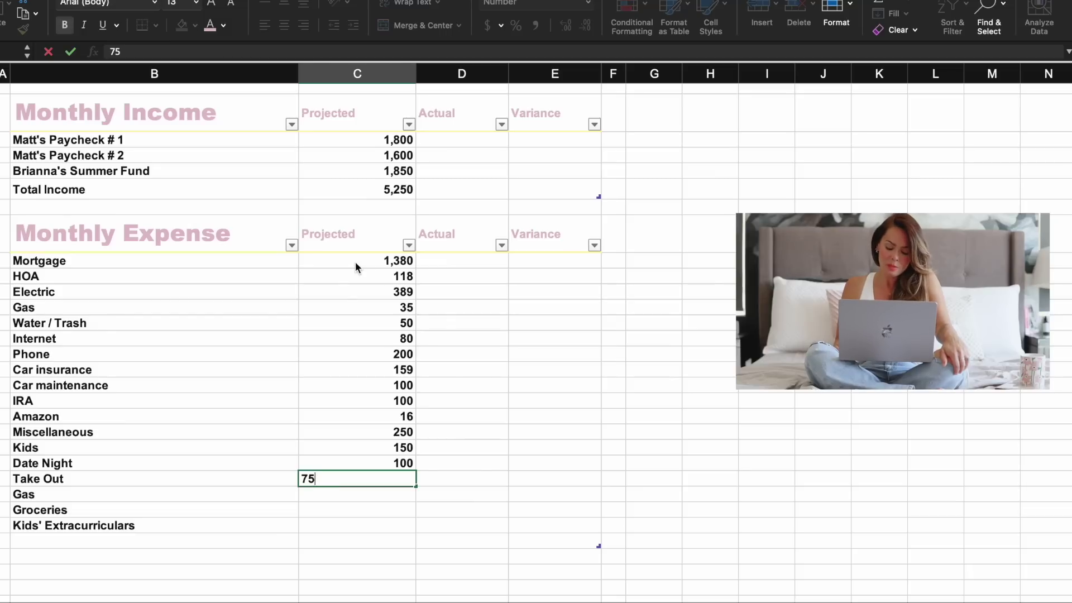
key("Return")
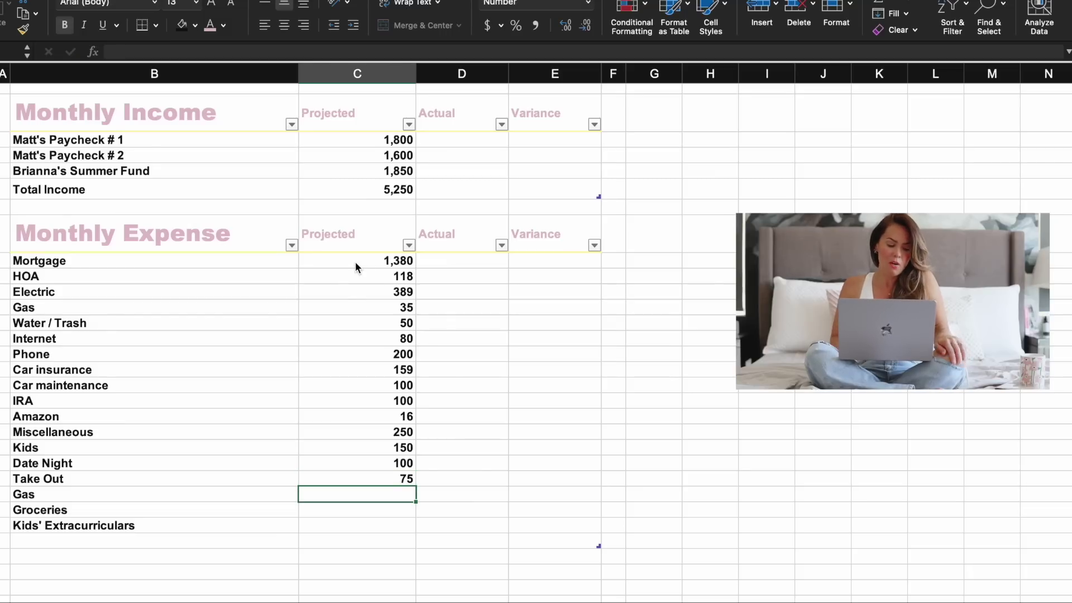
- Enter projected expenses of 260 for the second Gas row and 650 for Groceries
type("270")
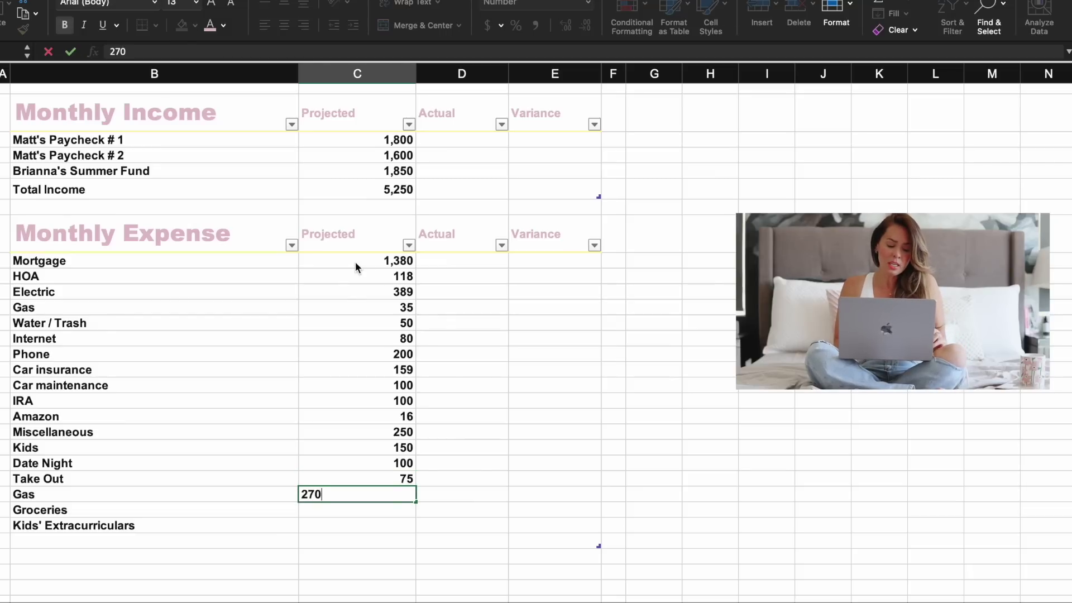
key("Return")
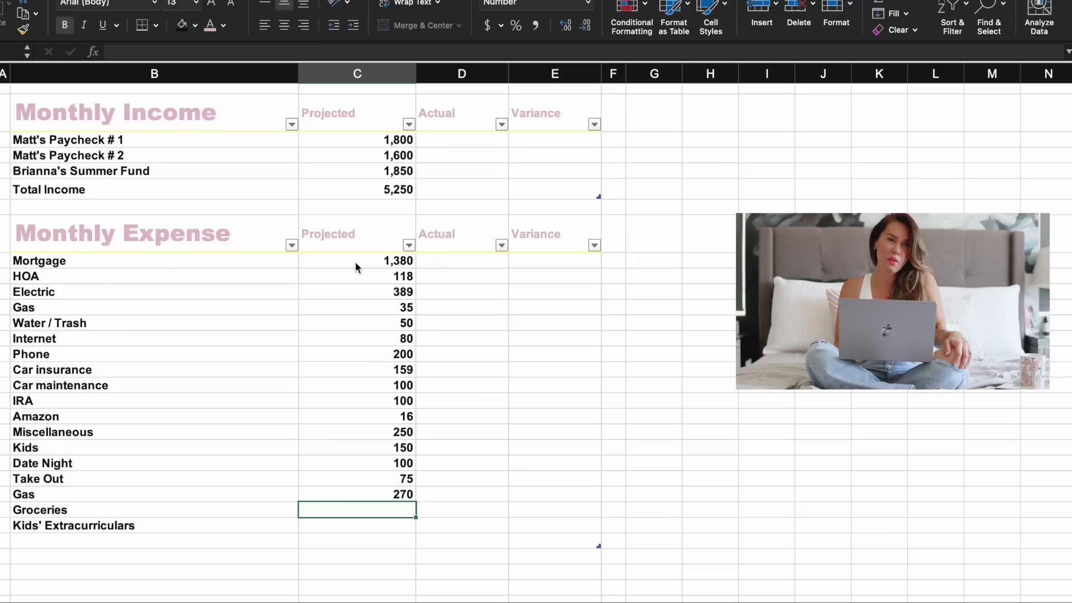
key("Up")
type("260")
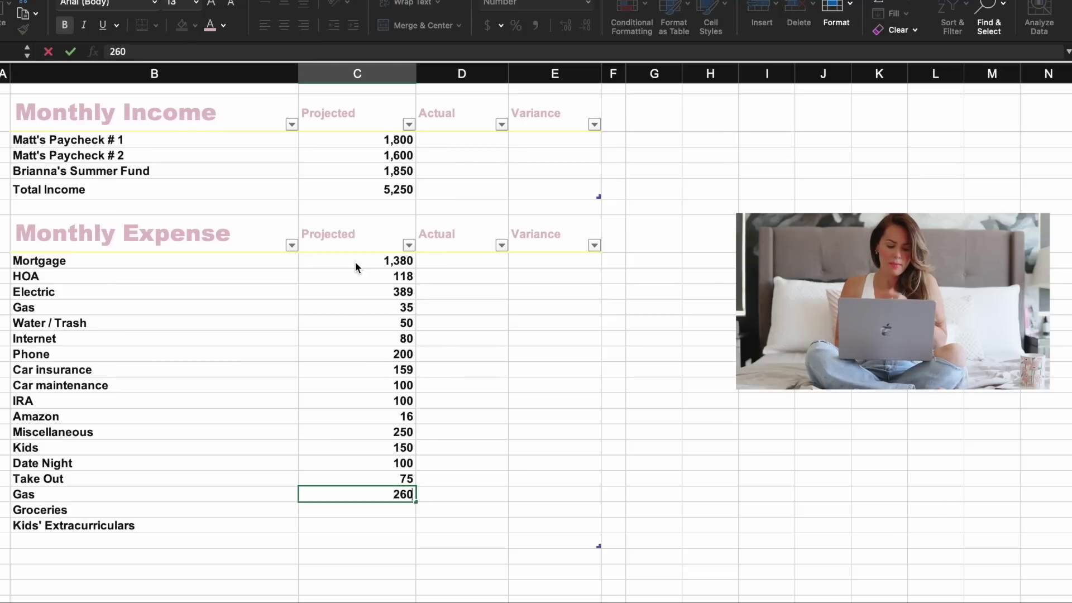
key("Return")
type("650")
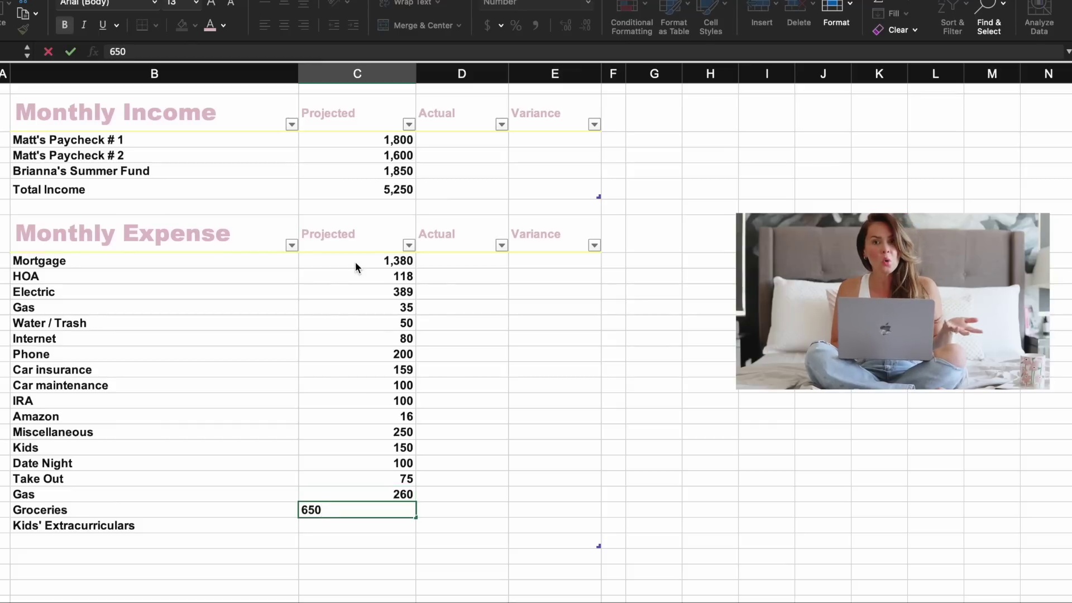
key("Return")
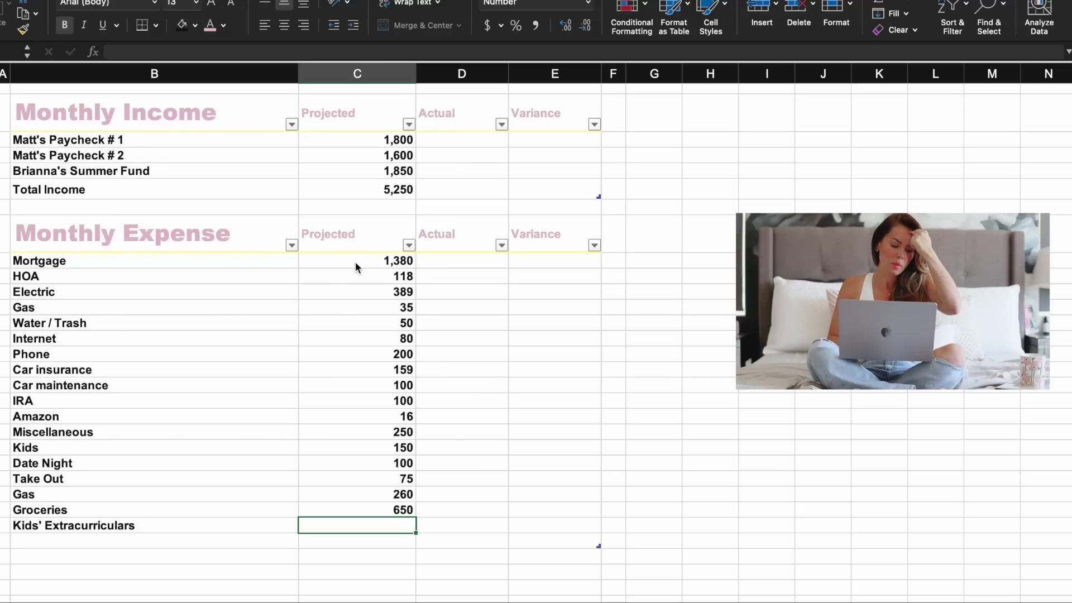
- Enter a projected expense of 140 for Kids' Extracurriculars and total the Projected column of Monthly Expense with the Sum function
type("140")
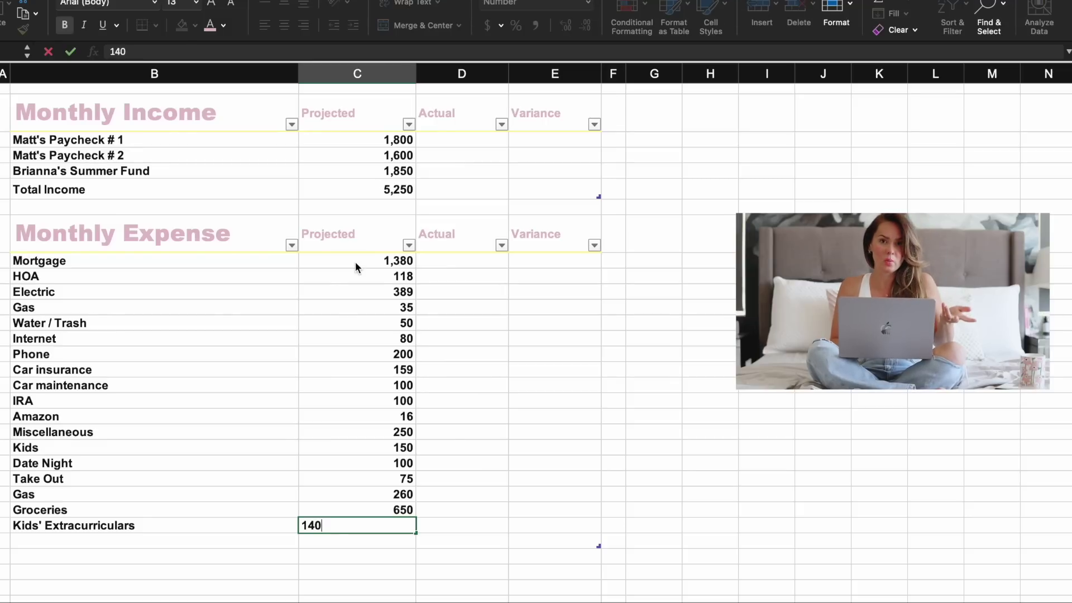
key("Return")
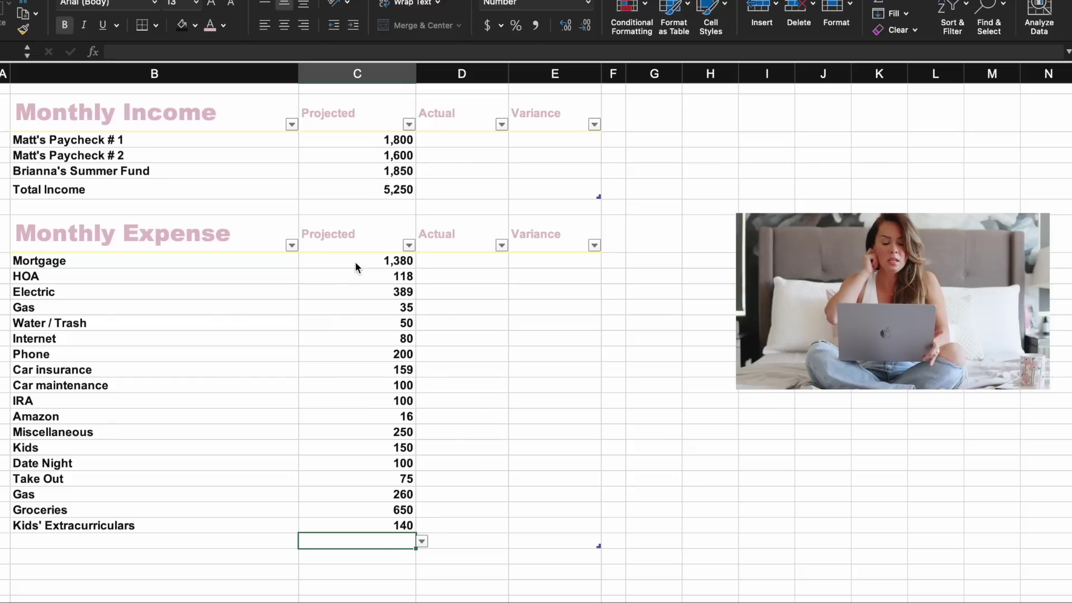
left_click(422, 541)
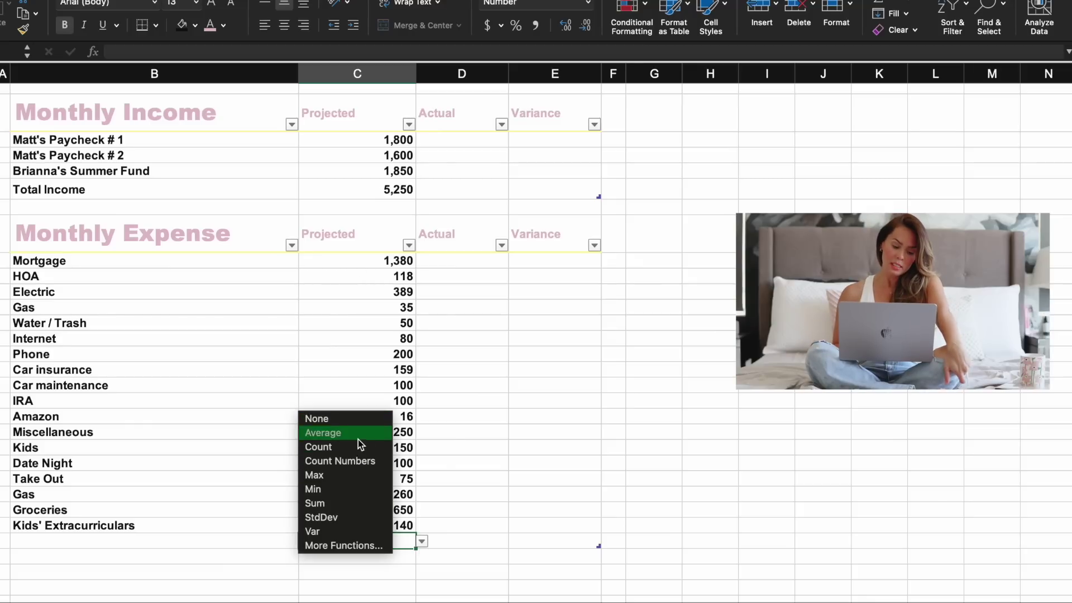
left_click(345, 503)
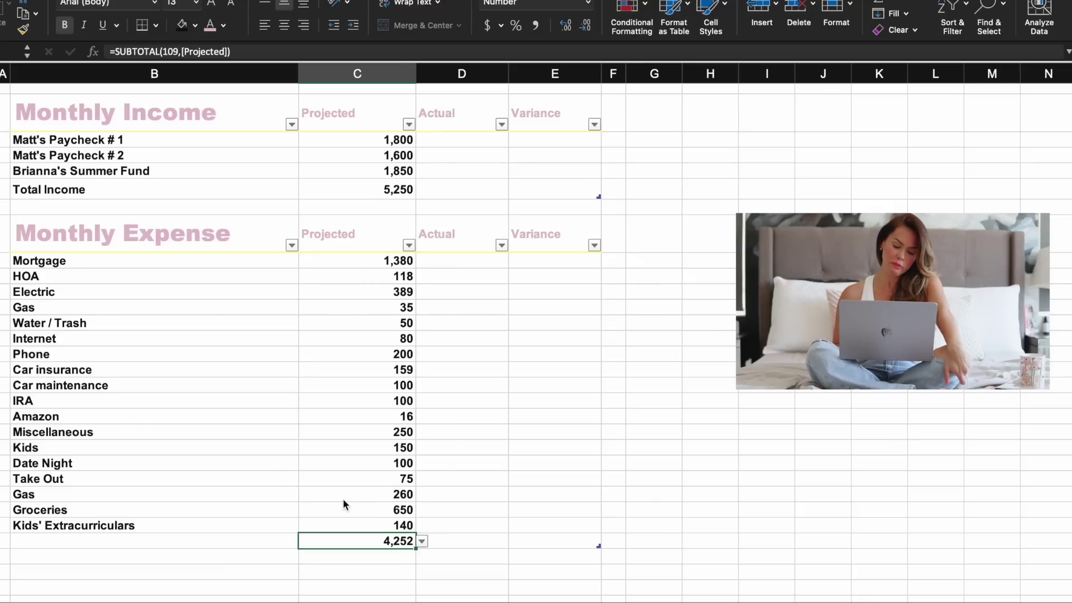
- Fill in the Projected column of the Cash Flow table with 5250 for Total Income and 4252 for Total Expense
scroll(343, 498, "up", 5)
scroll(343, 498, "up", 5)
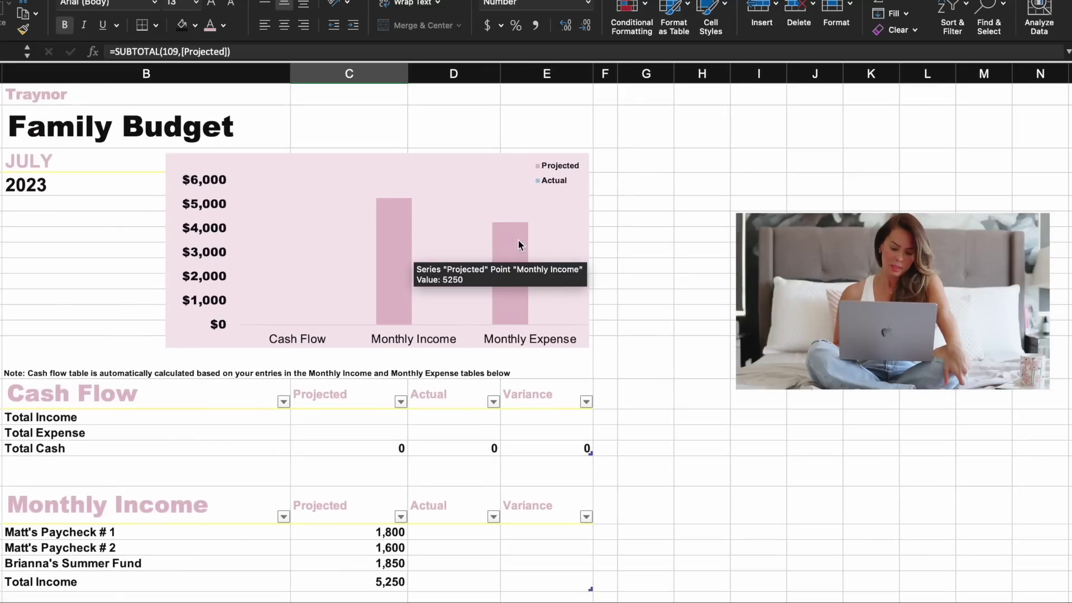
scroll(337, 437, "down", 1)
left_click(322, 404)
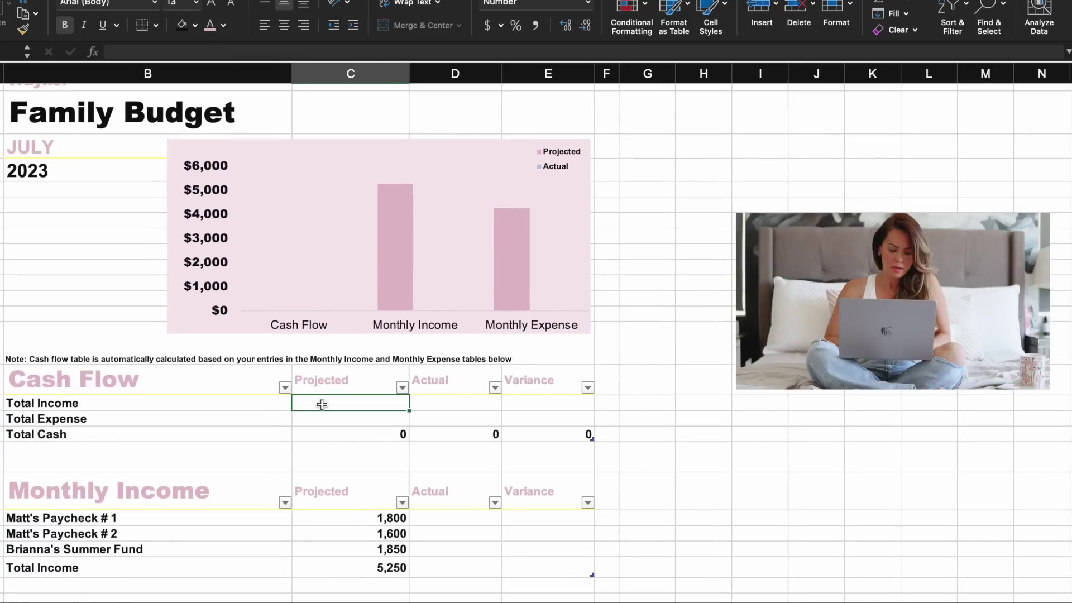
type("5250")
key("Return")
type("4,2")
type("52")
key("Return")
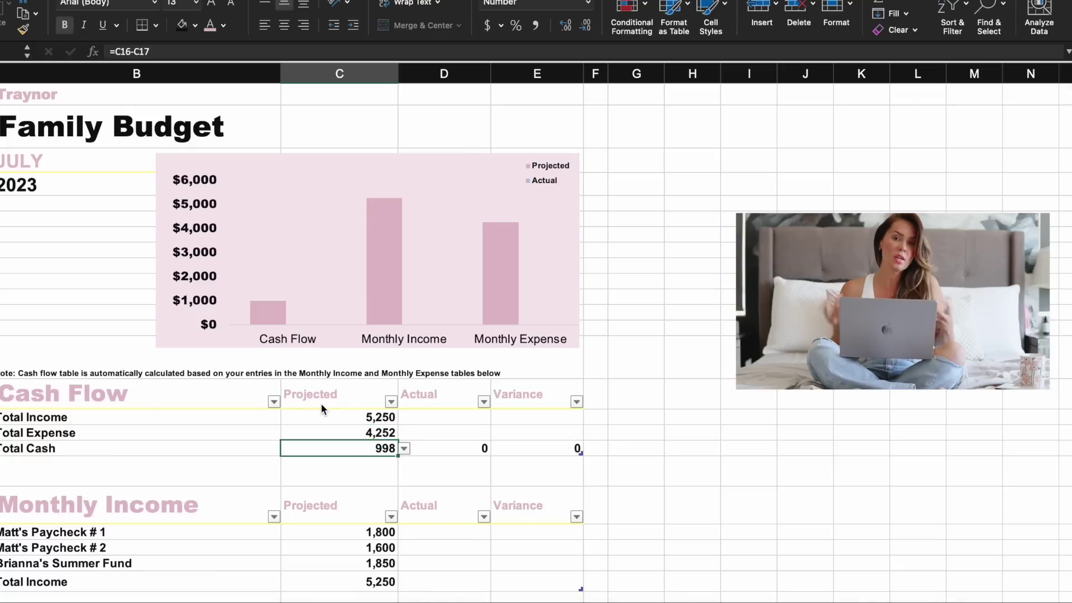